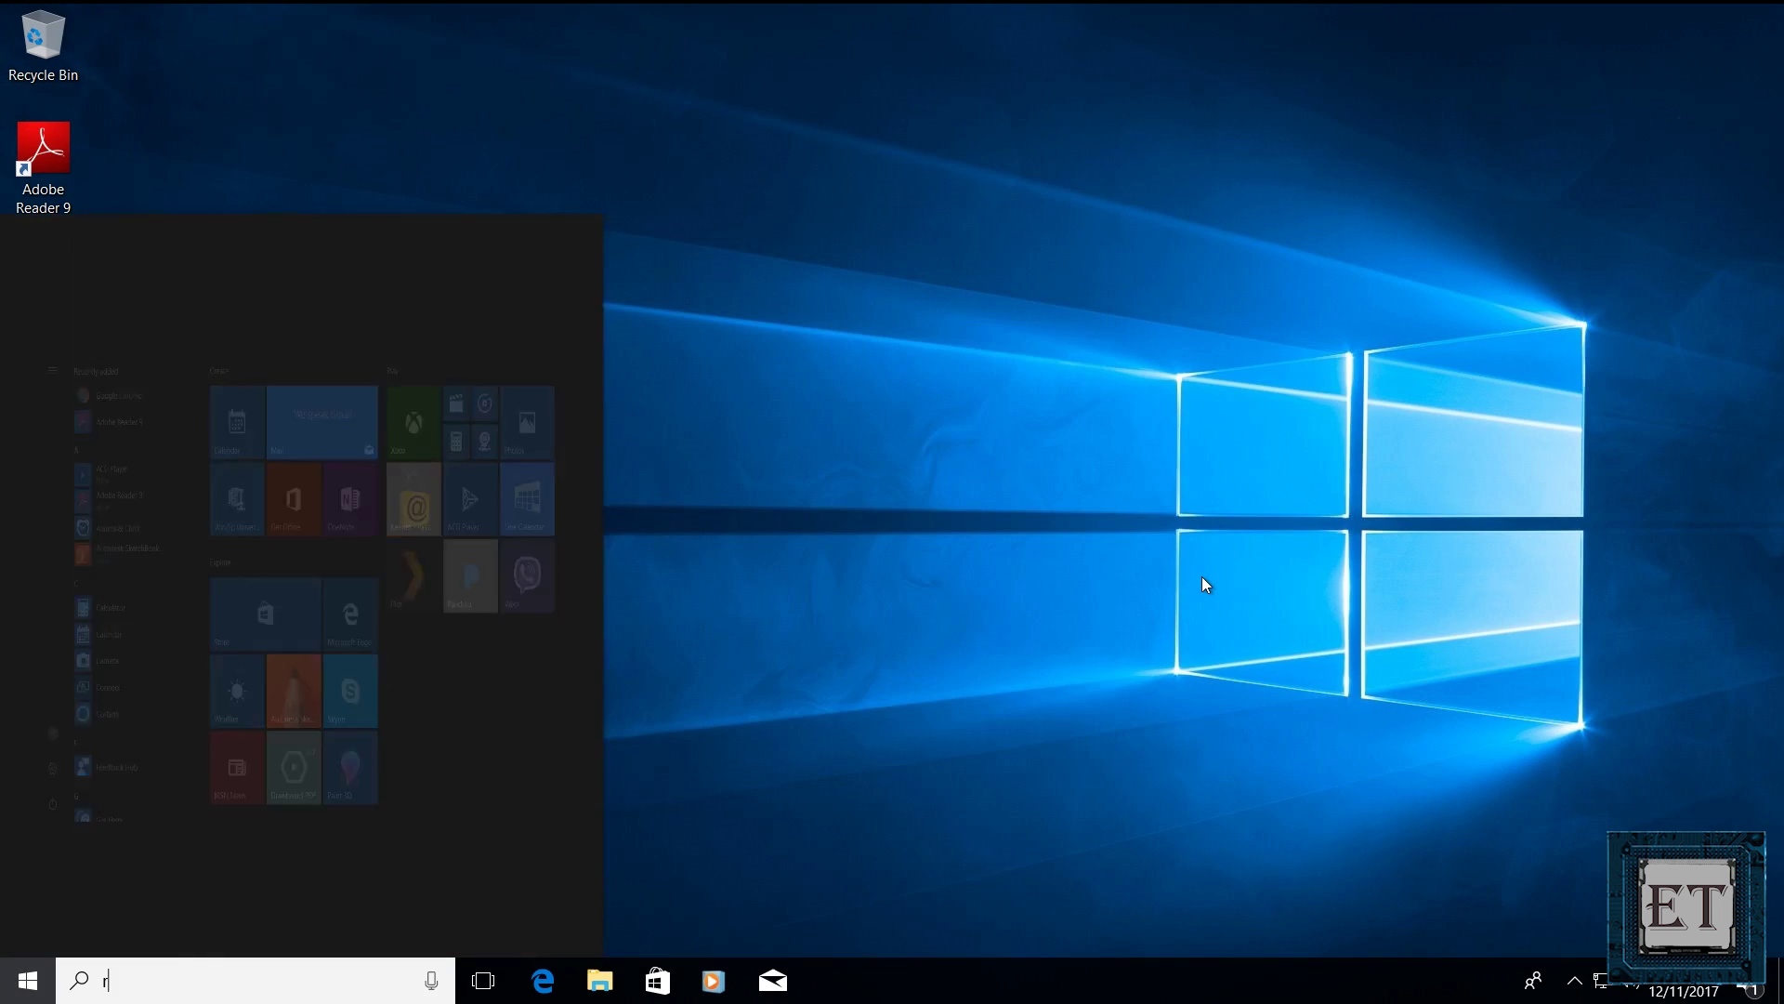
- Search Start for 'reset this pc' and open the Reset this PC best match
{"action": "type", "text": "et"}
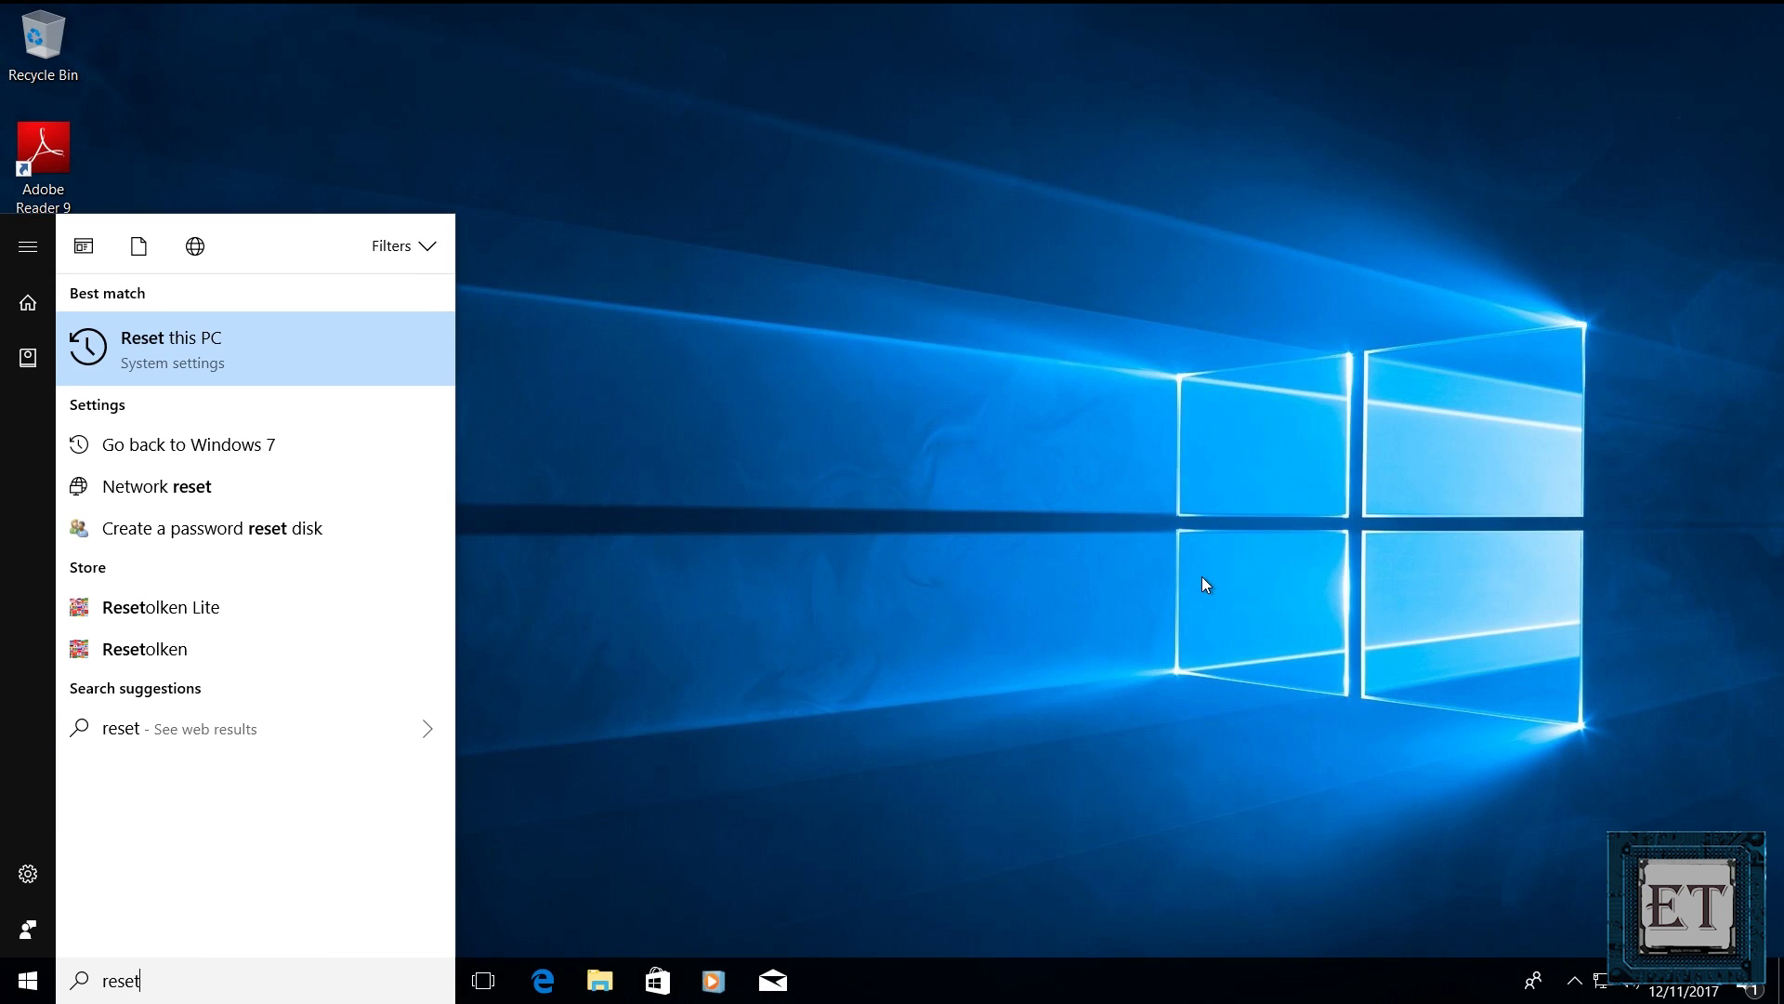
{"action": "type", "text": " this pc"}
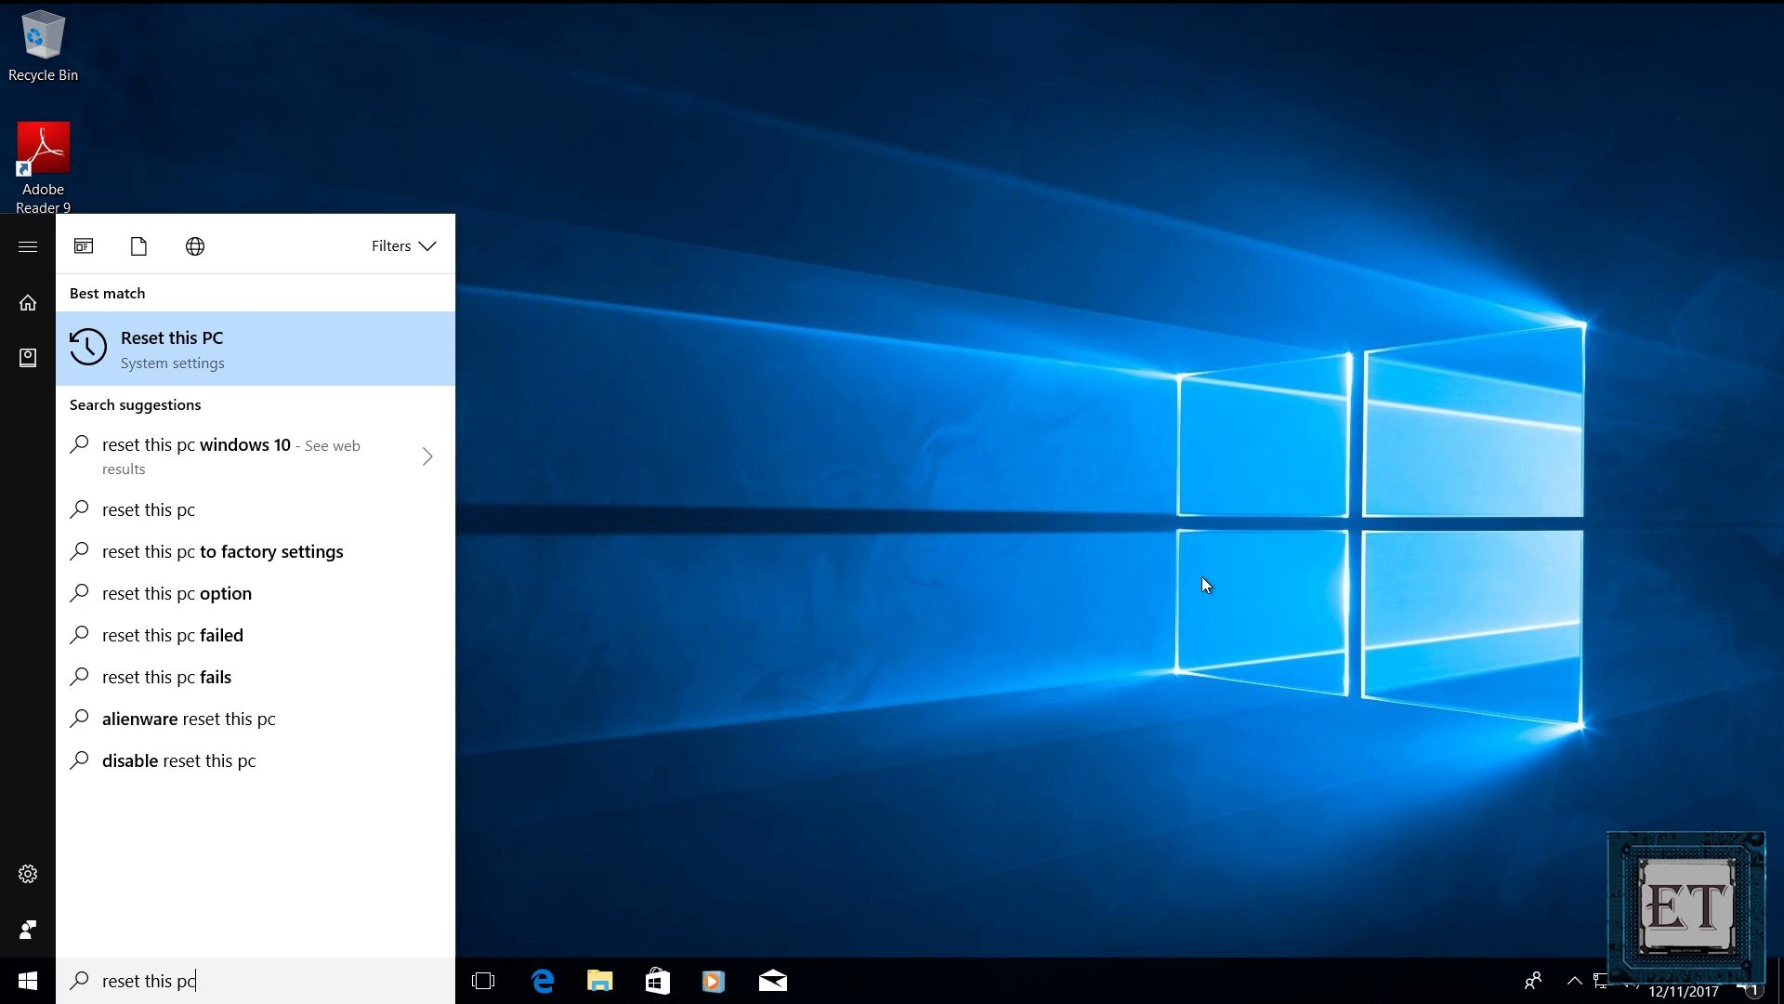
{"action": "left_click", "coordinate": [276, 365]}
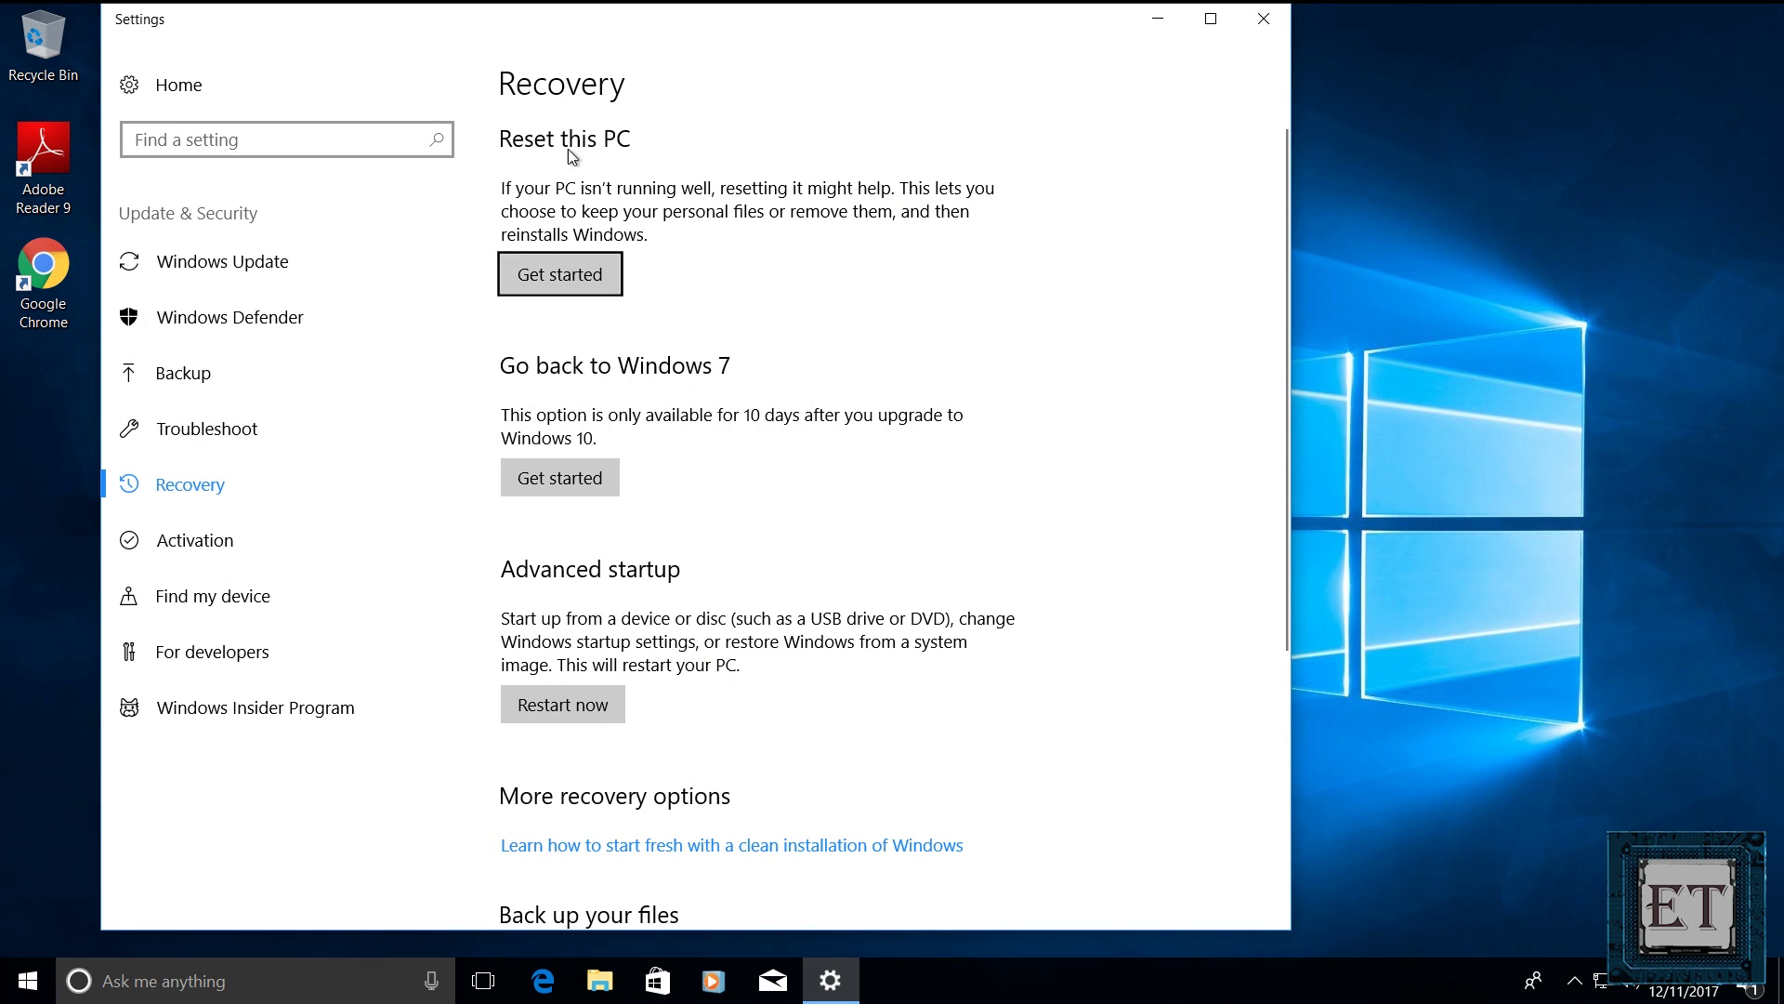
- Choose Get started under Reset this PC on the Recovery page
{"action": "left_click", "coordinate": [561, 286]}
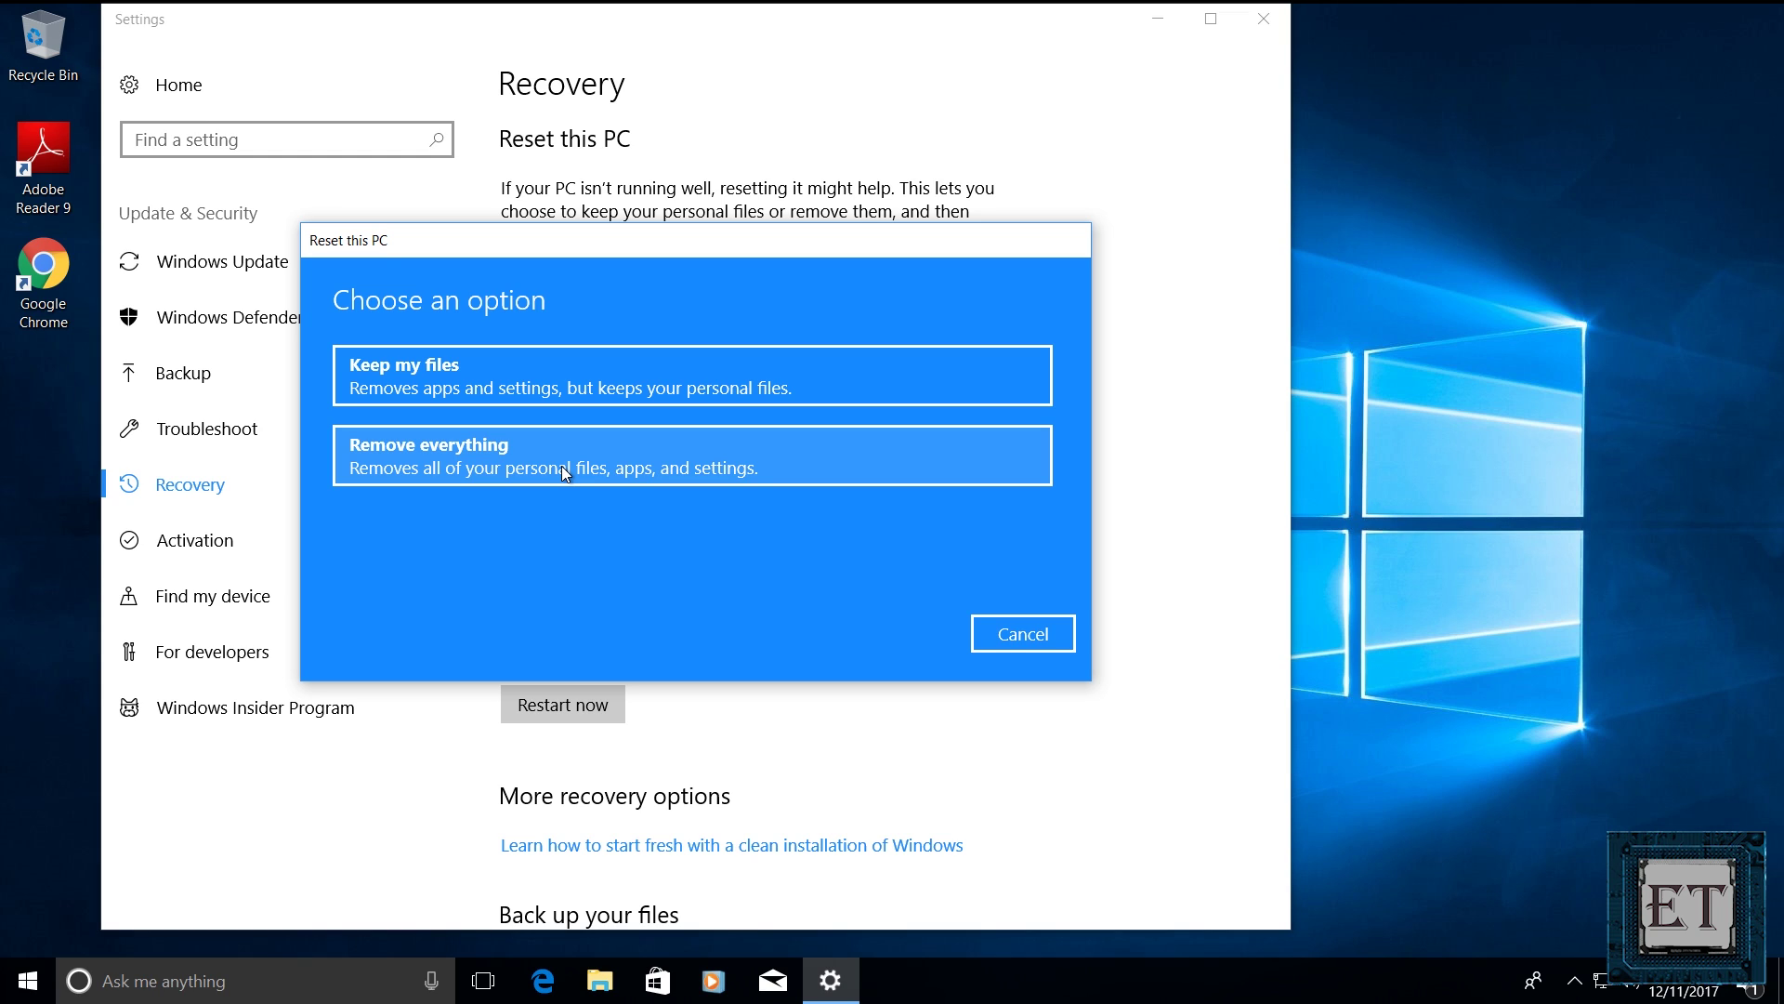
- Choose Remove everything with drive cleaning, accept the warning, and start the reset
{"action": "left_click", "coordinate": [515, 455]}
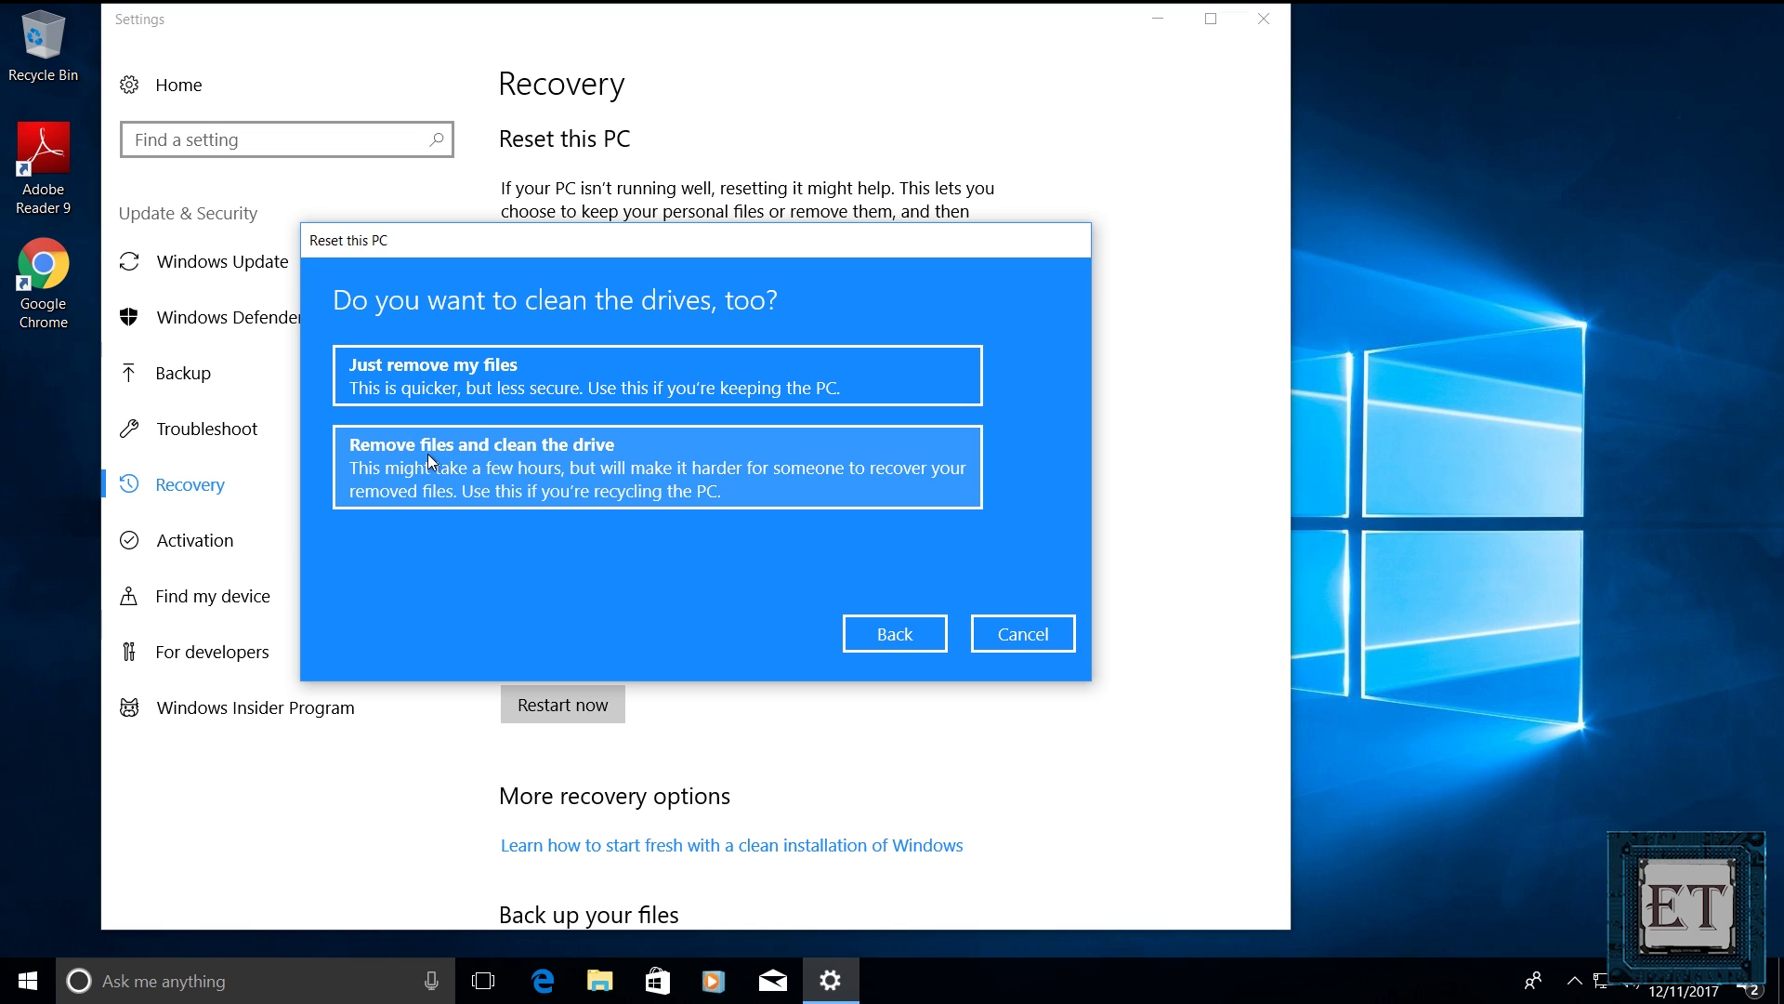
{"action": "left_click", "coordinate": [427, 456]}
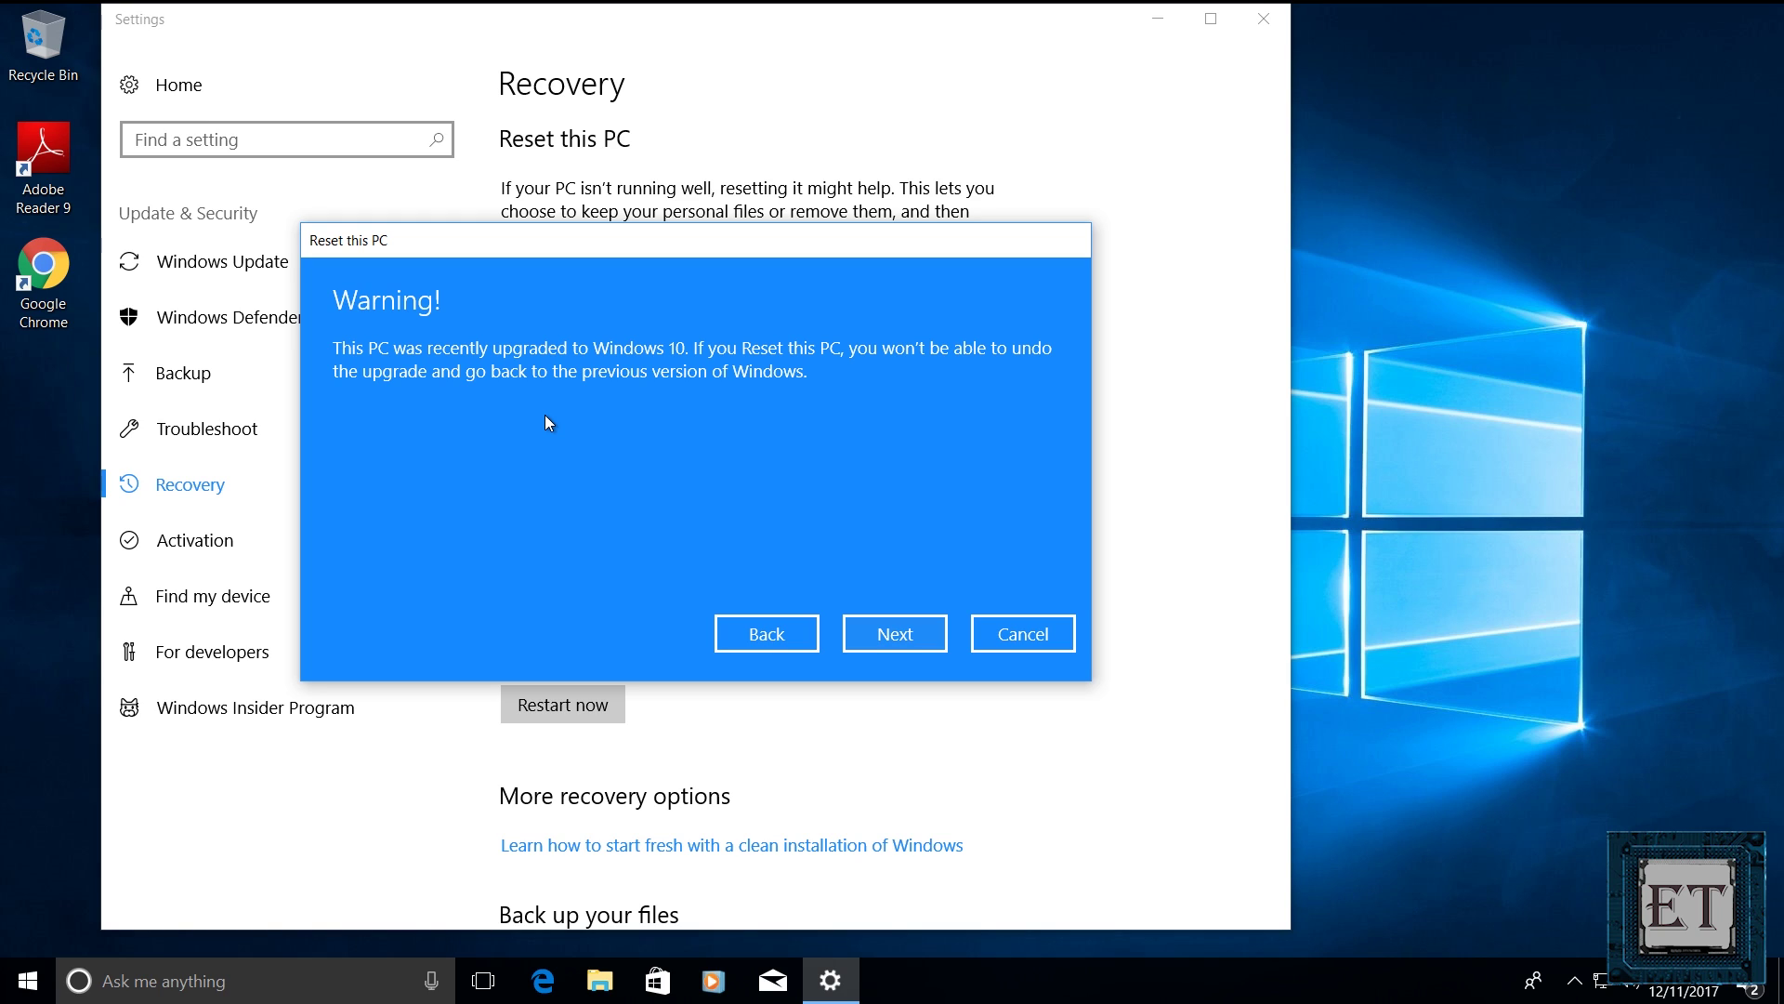
{"action": "left_click", "coordinate": [889, 636]}
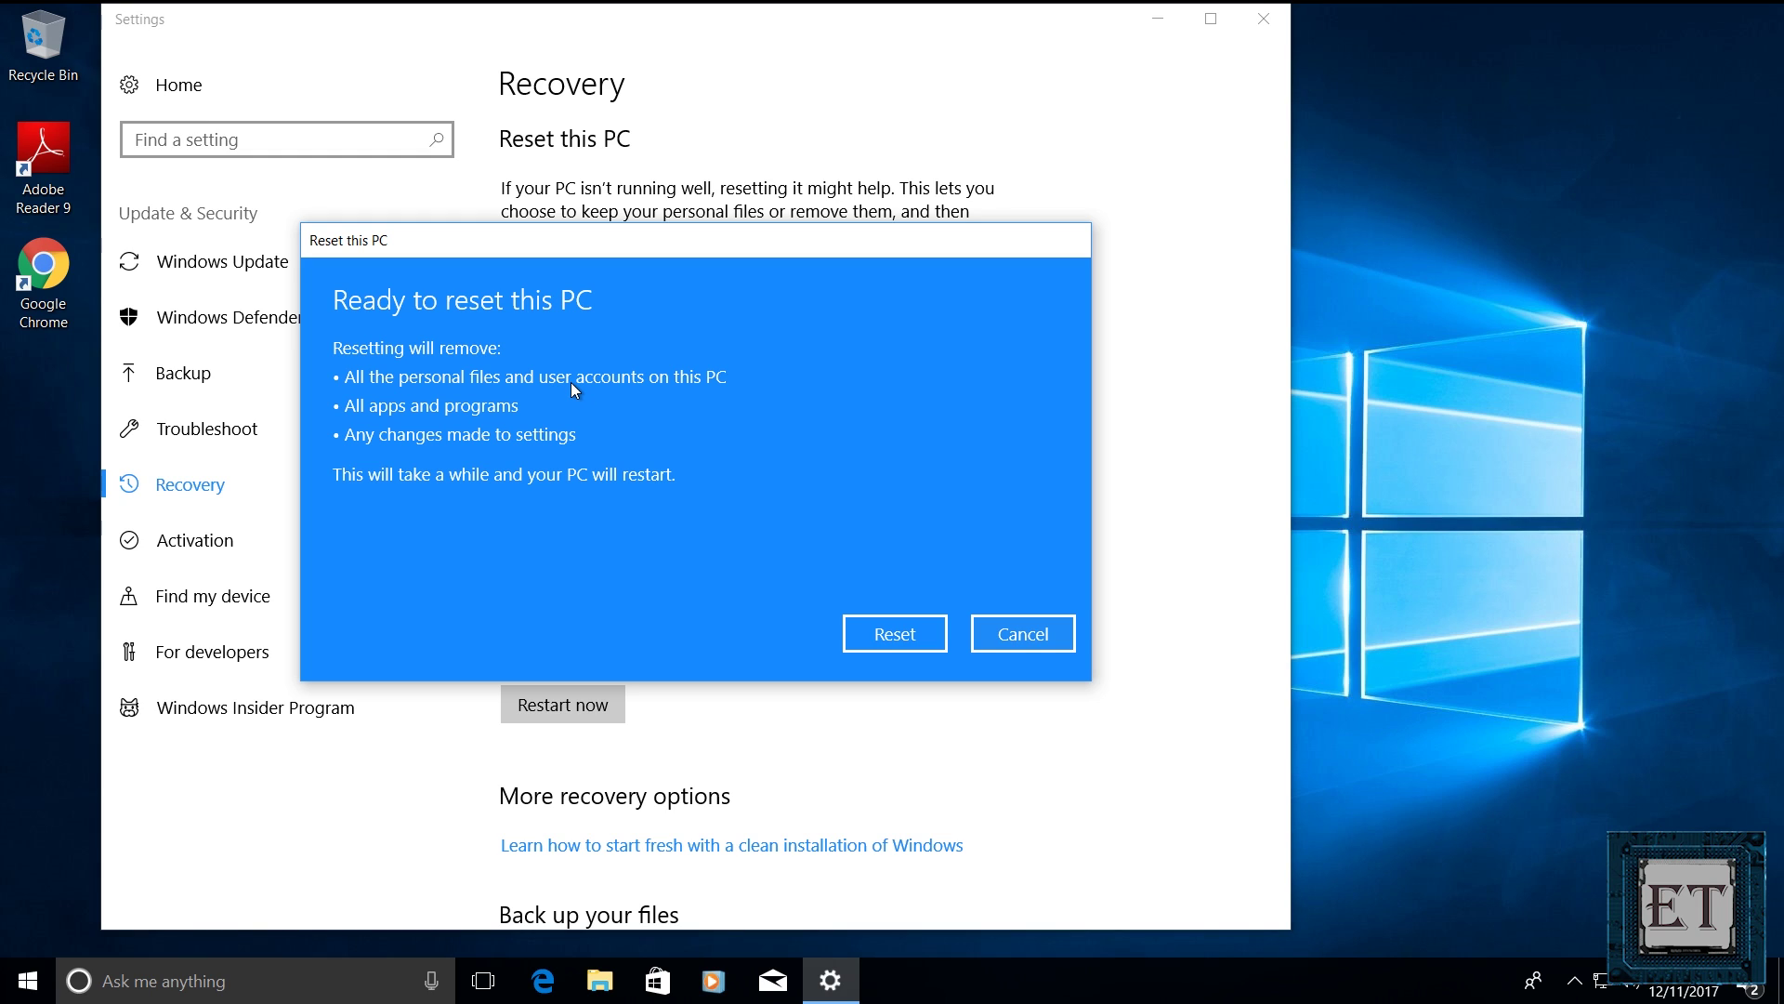
{"action": "left_click", "coordinate": [894, 635]}
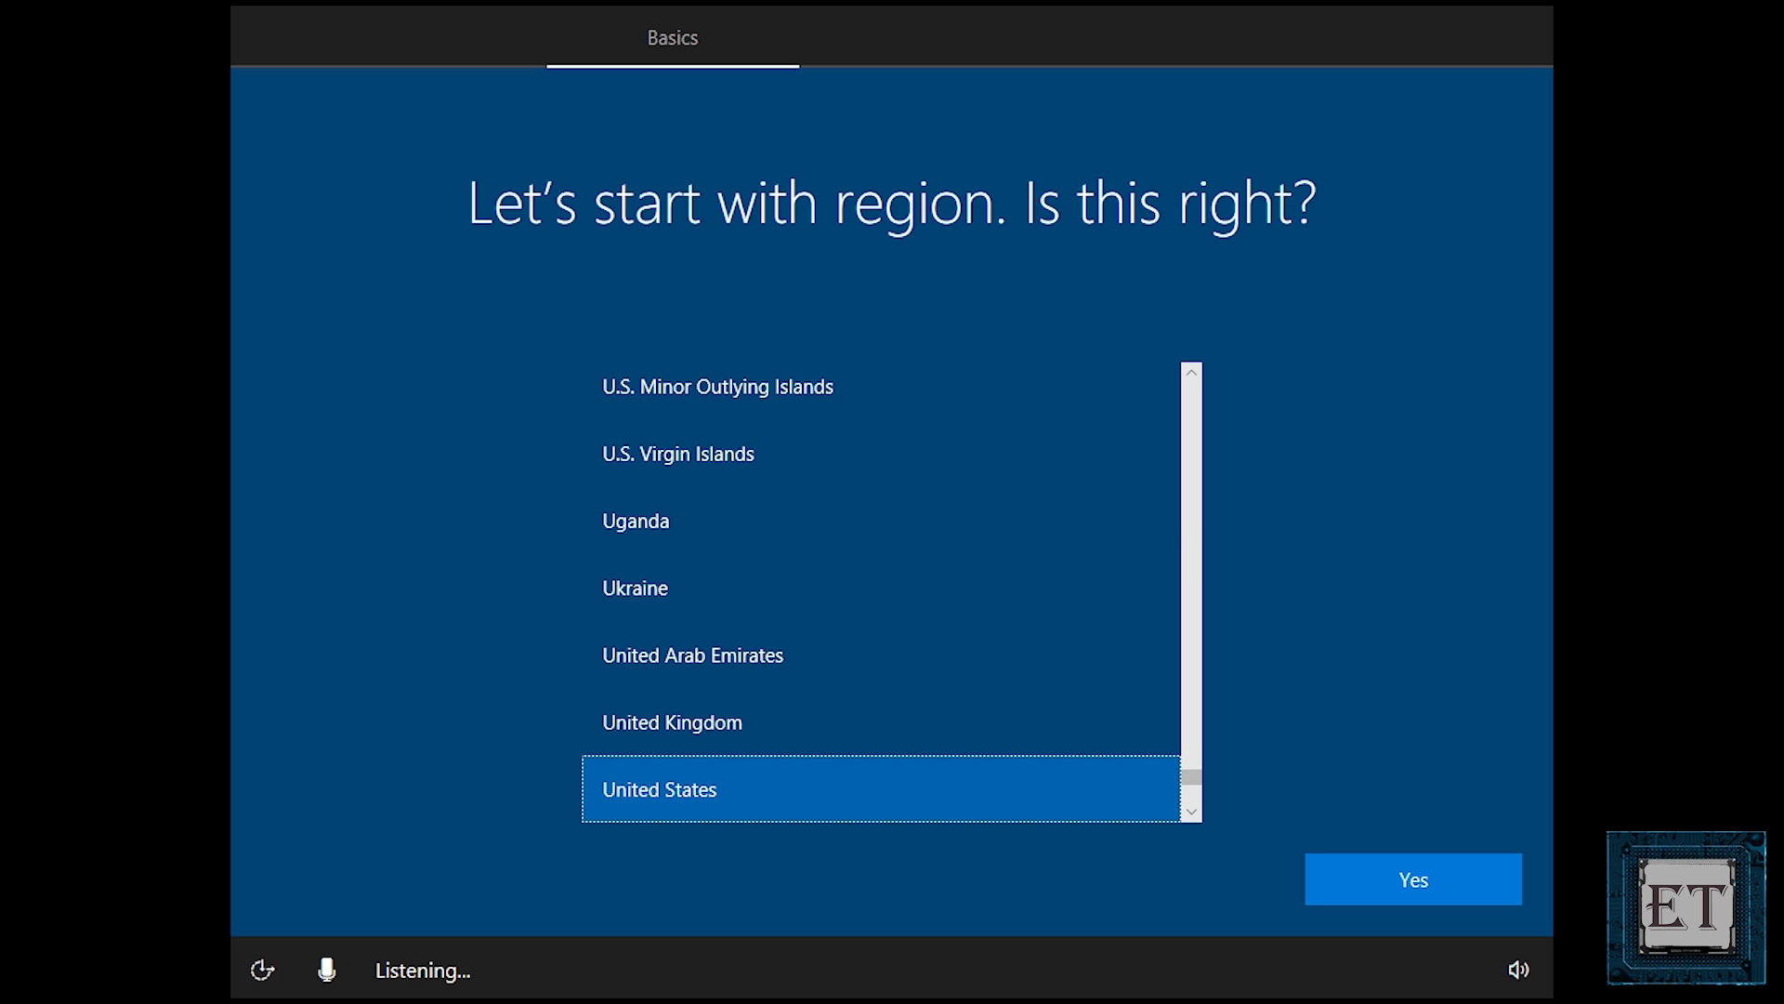
- Select Finland in the region list and confirm it
{"action": "left_click_drag", "start_coordinate": [1191, 776], "coordinate": [1201, 511]}
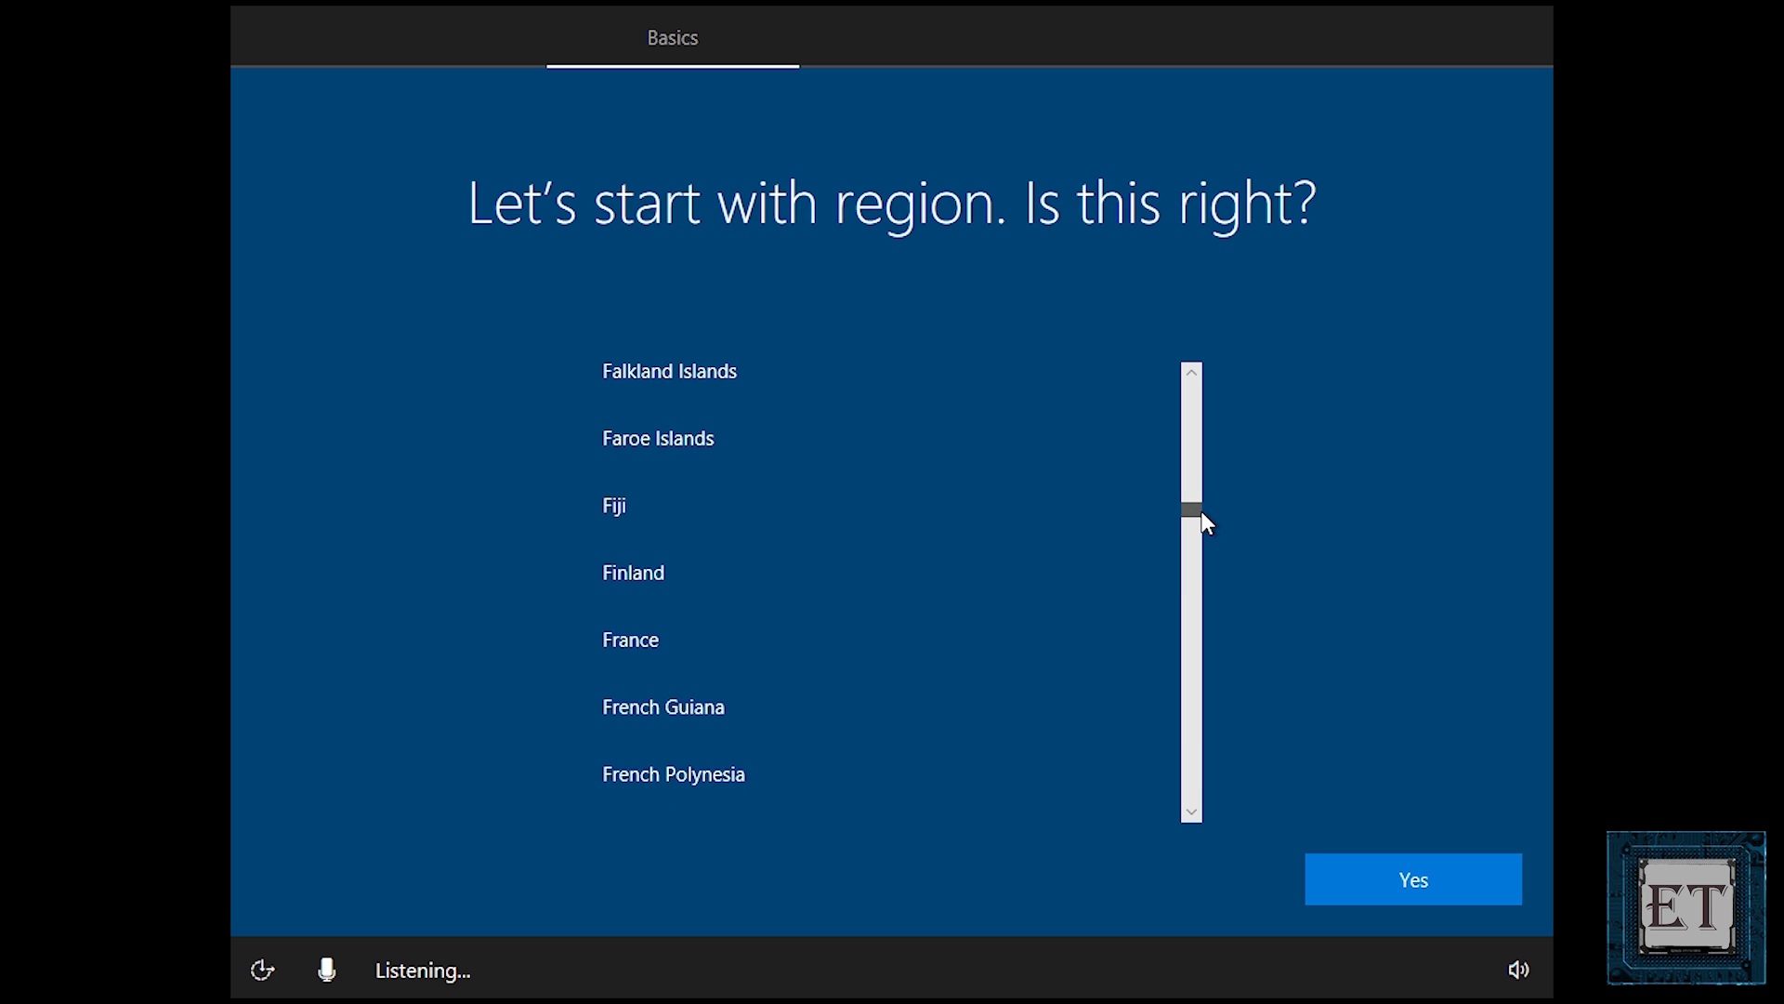
{"action": "left_click", "coordinate": [678, 569]}
{"action": "left_click", "coordinate": [1403, 869]}
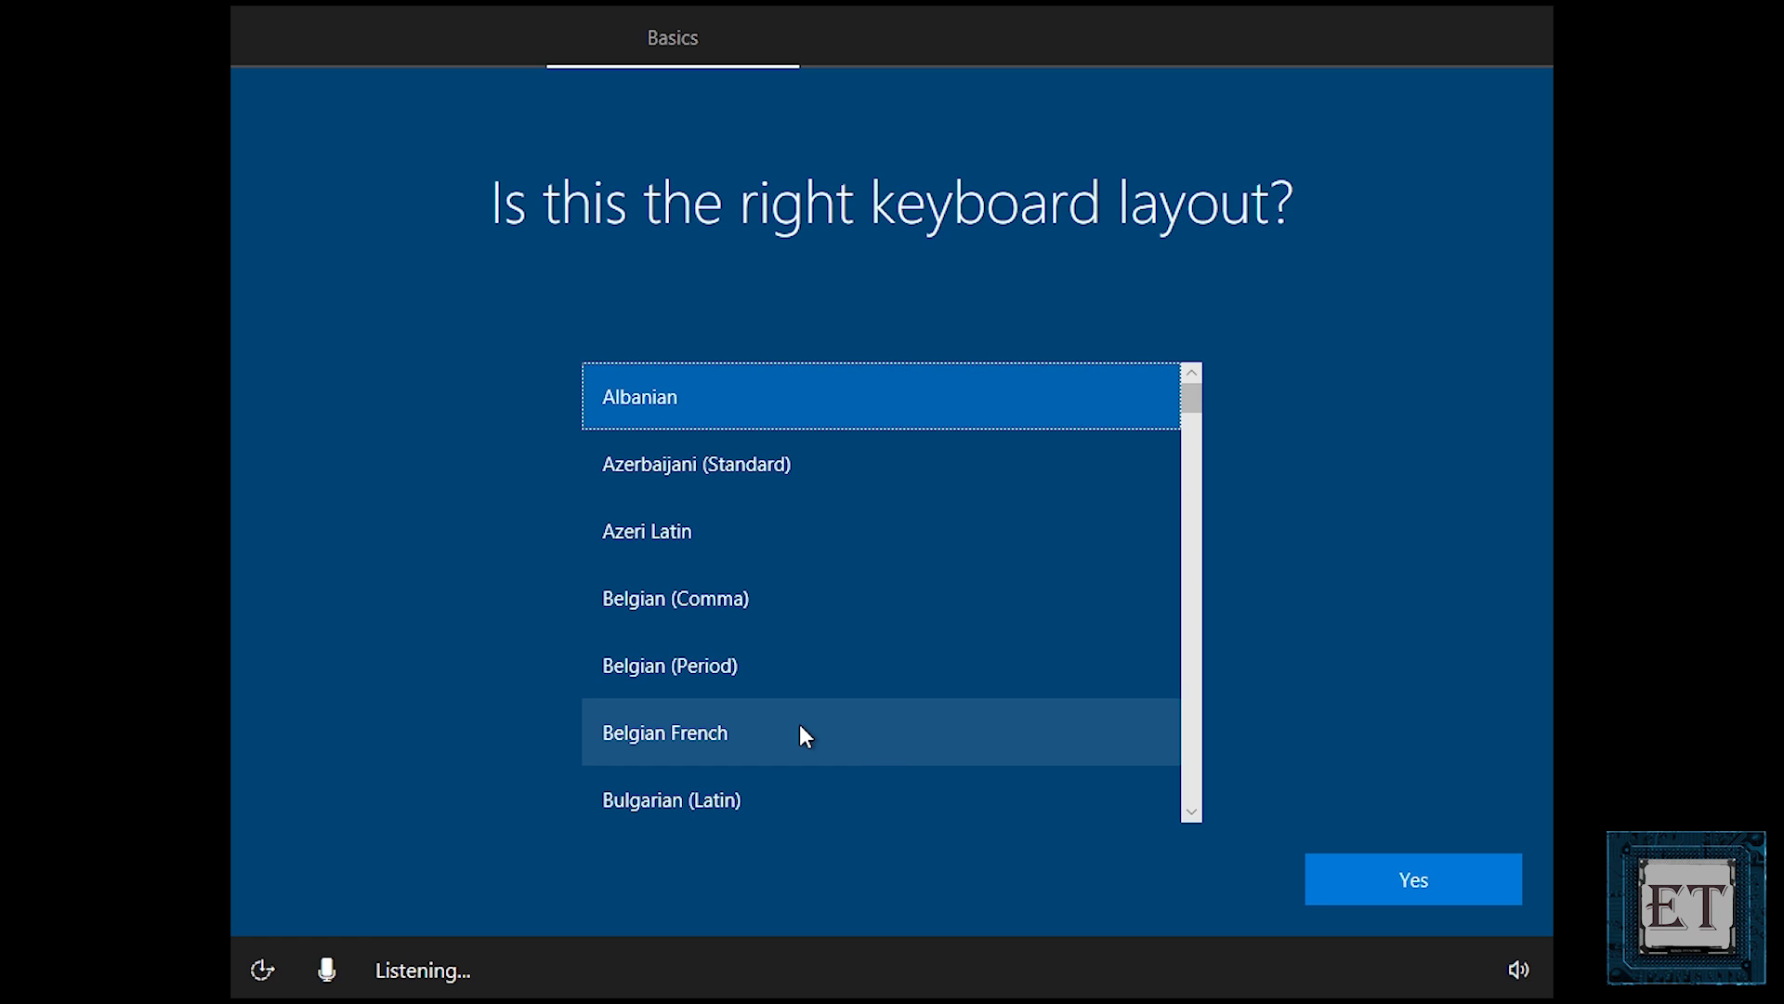
- Choose and confirm the Finnish keyboard layout
{"action": "scroll", "coordinate": [812, 712], "scroll_direction": "down", "scroll_amount": 4}
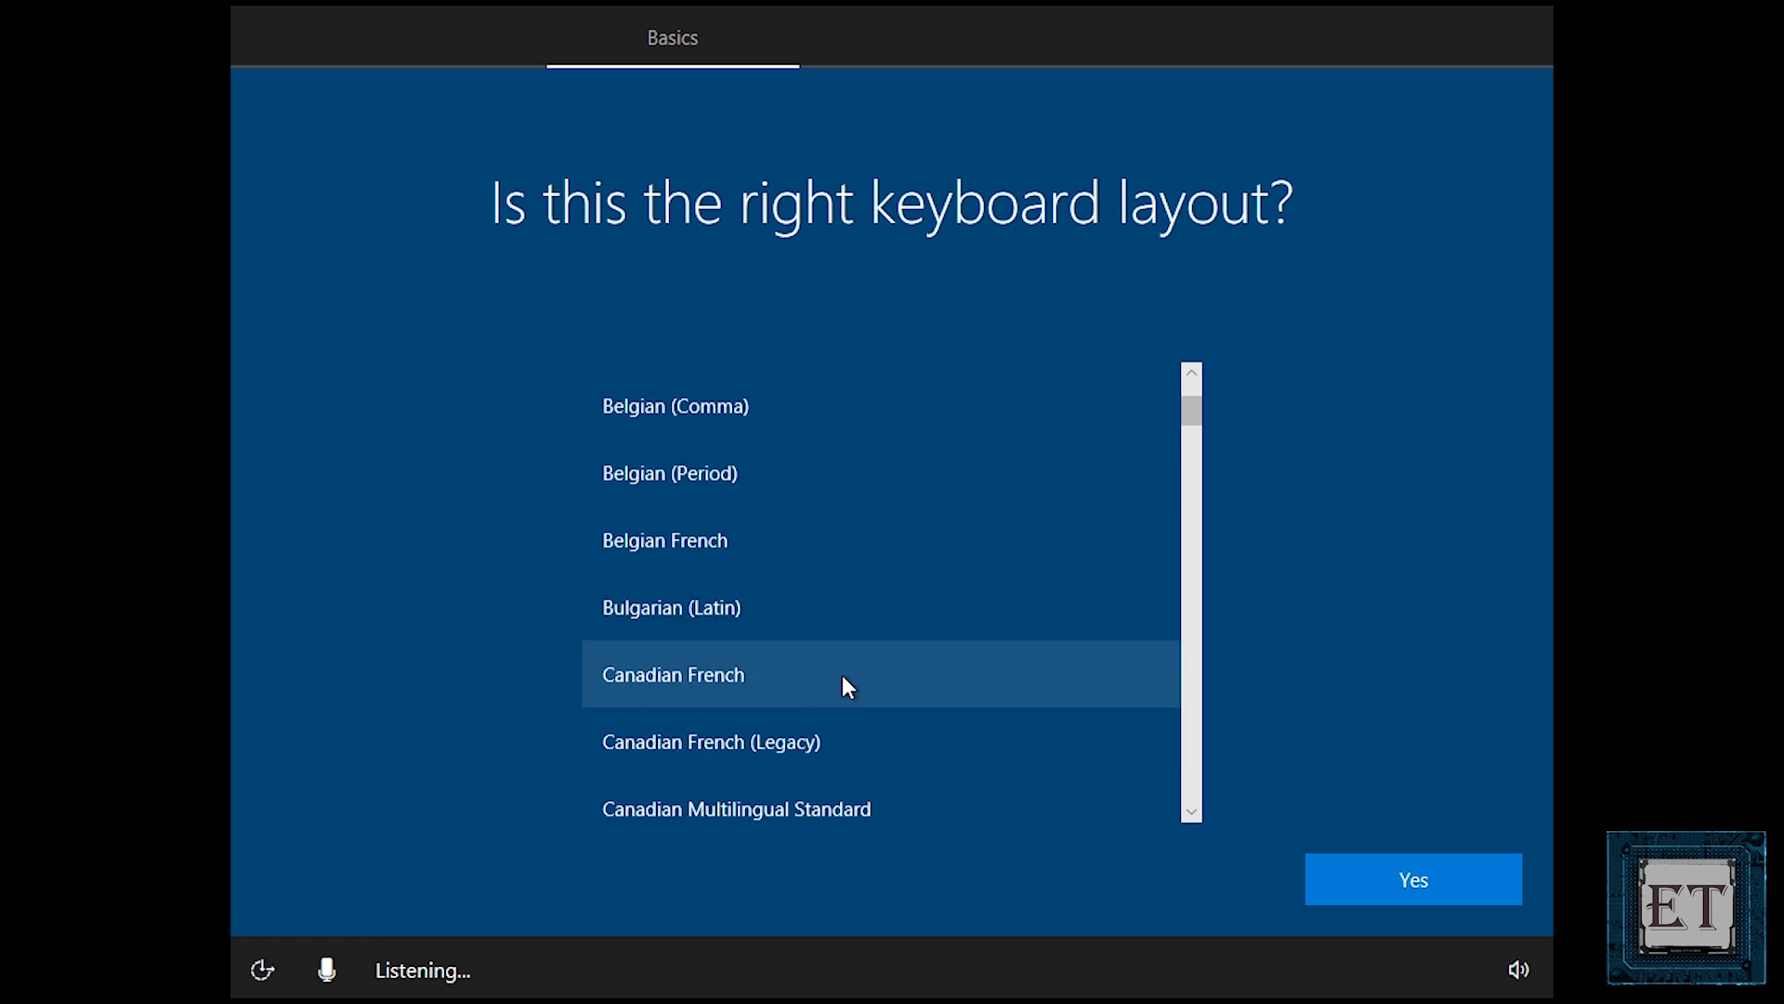
{"action": "scroll", "coordinate": [844, 682], "scroll_direction": "down", "scroll_amount": 7}
{"action": "scroll", "coordinate": [864, 725], "scroll_direction": "up", "scroll_amount": 12}
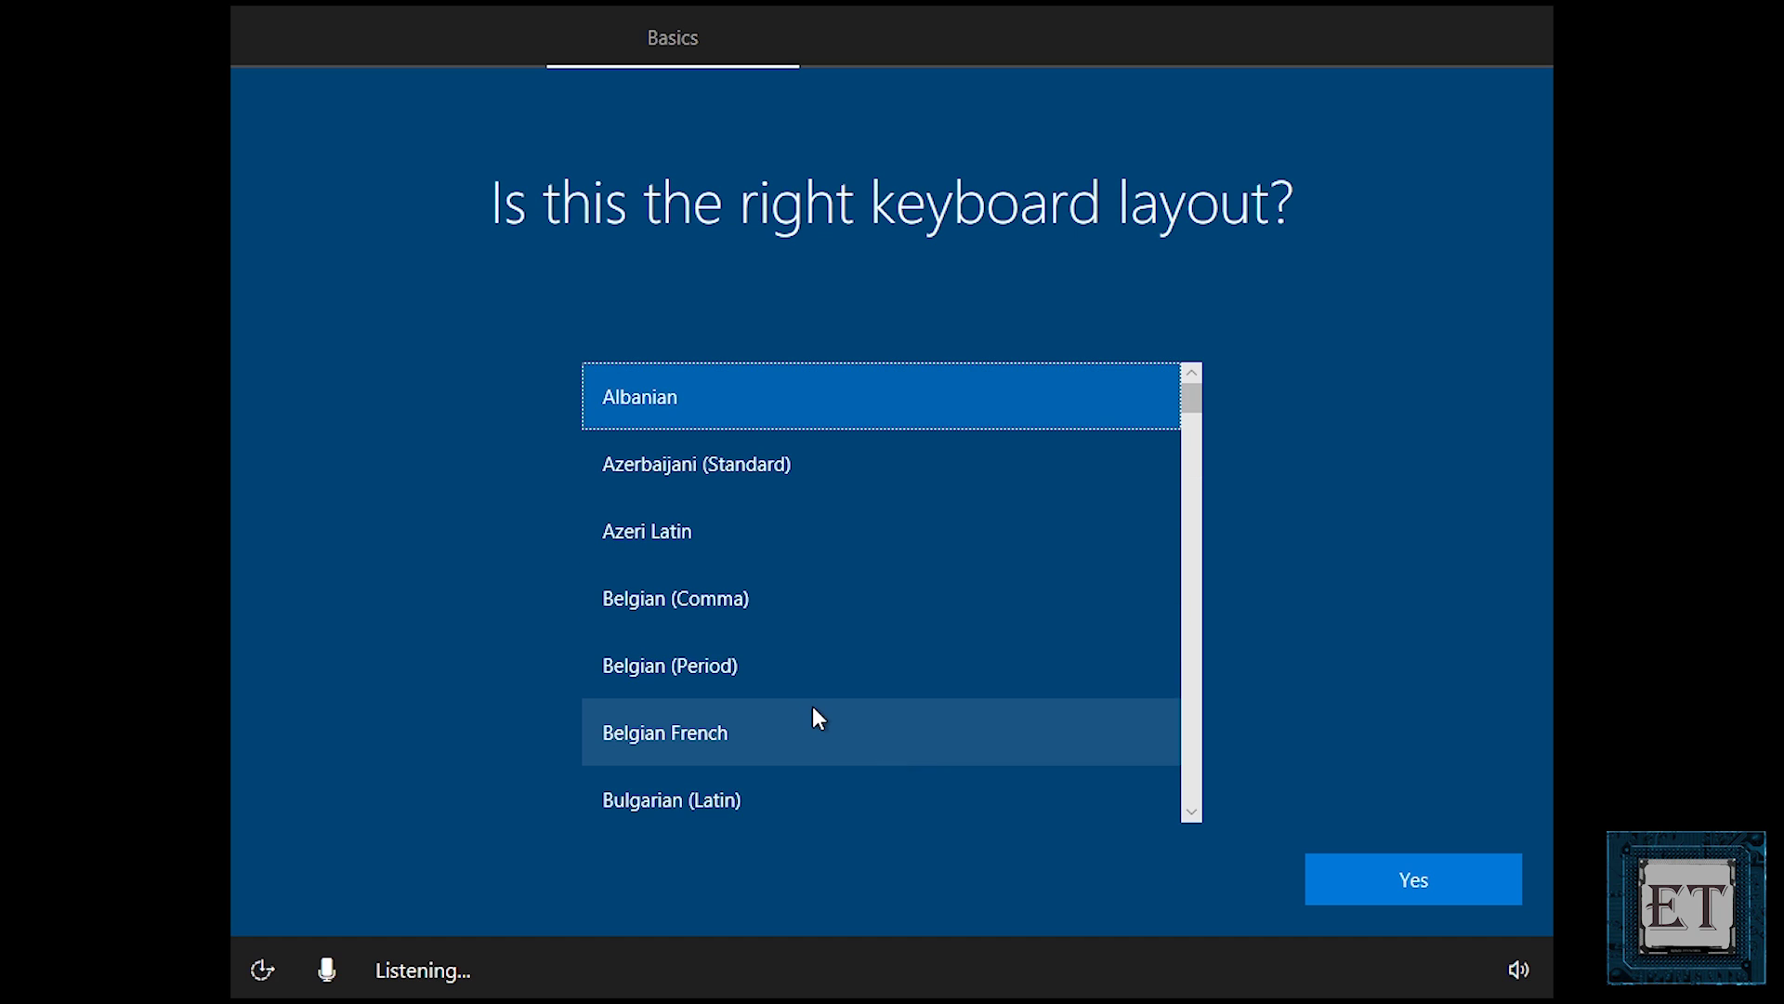
{"action": "scroll", "coordinate": [812, 709], "scroll_direction": "down", "scroll_amount": 2}
{"action": "scroll", "coordinate": [842, 684], "scroll_direction": "down", "scroll_amount": 9}
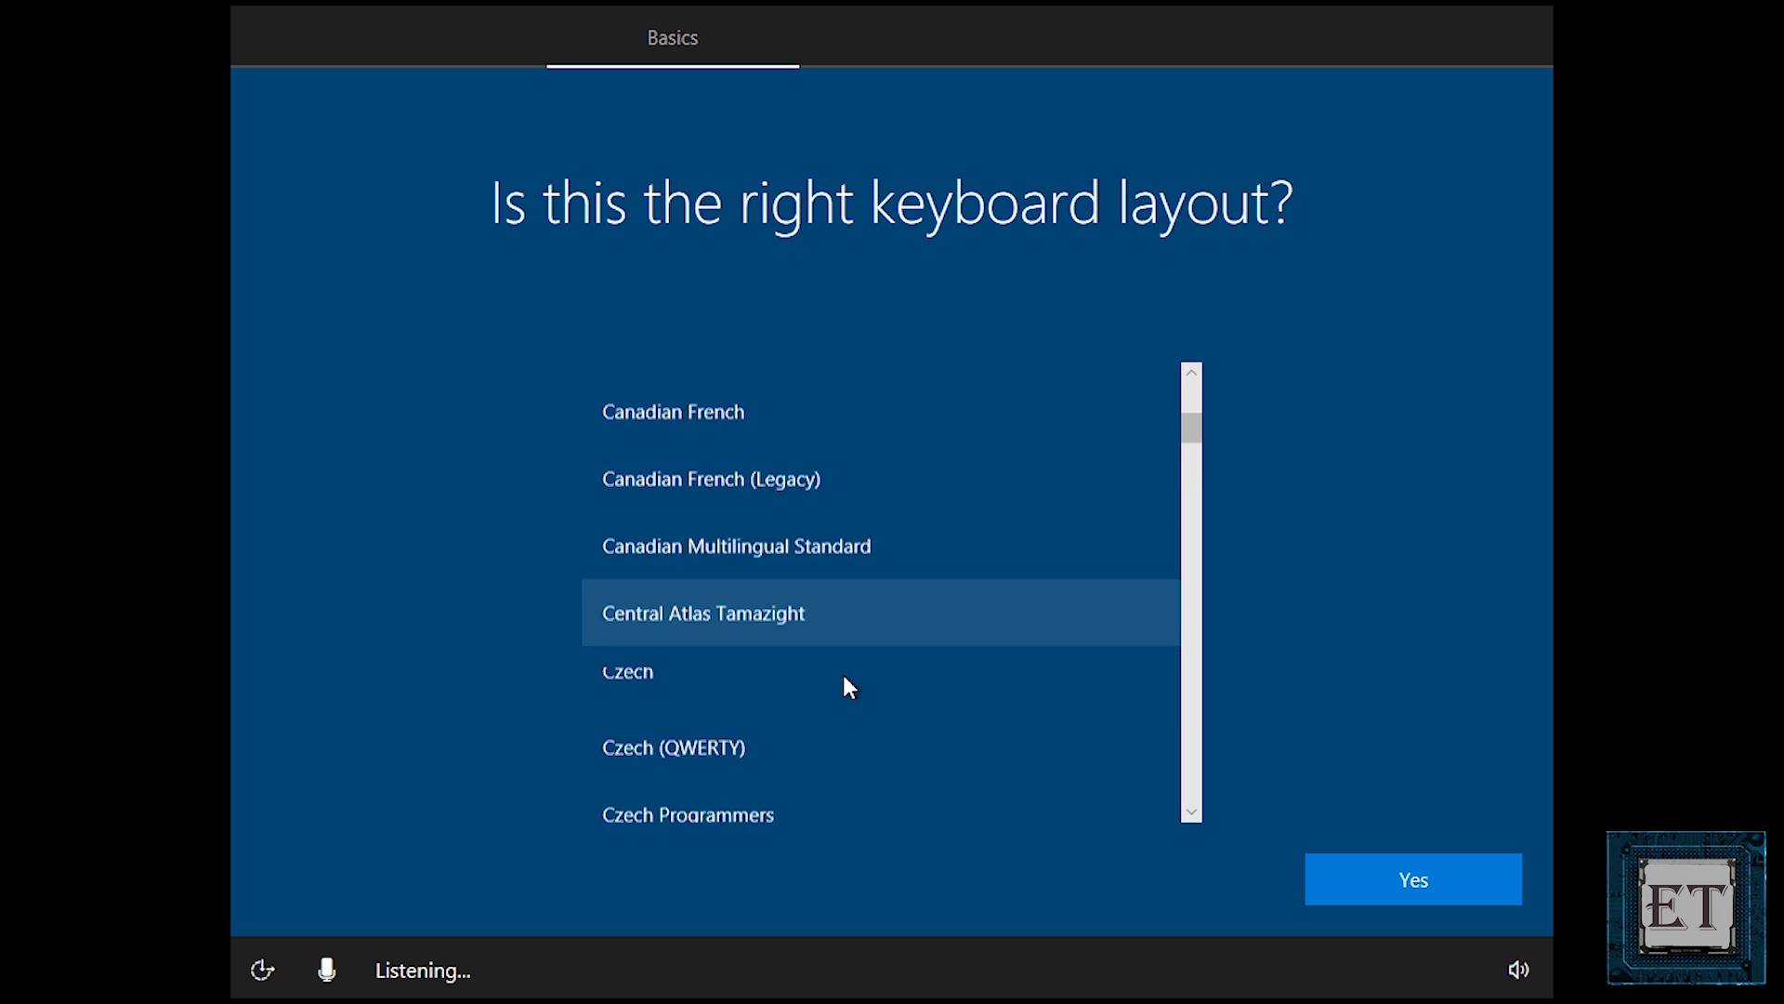
{"action": "scroll", "coordinate": [842, 683], "scroll_direction": "down", "scroll_amount": 3}
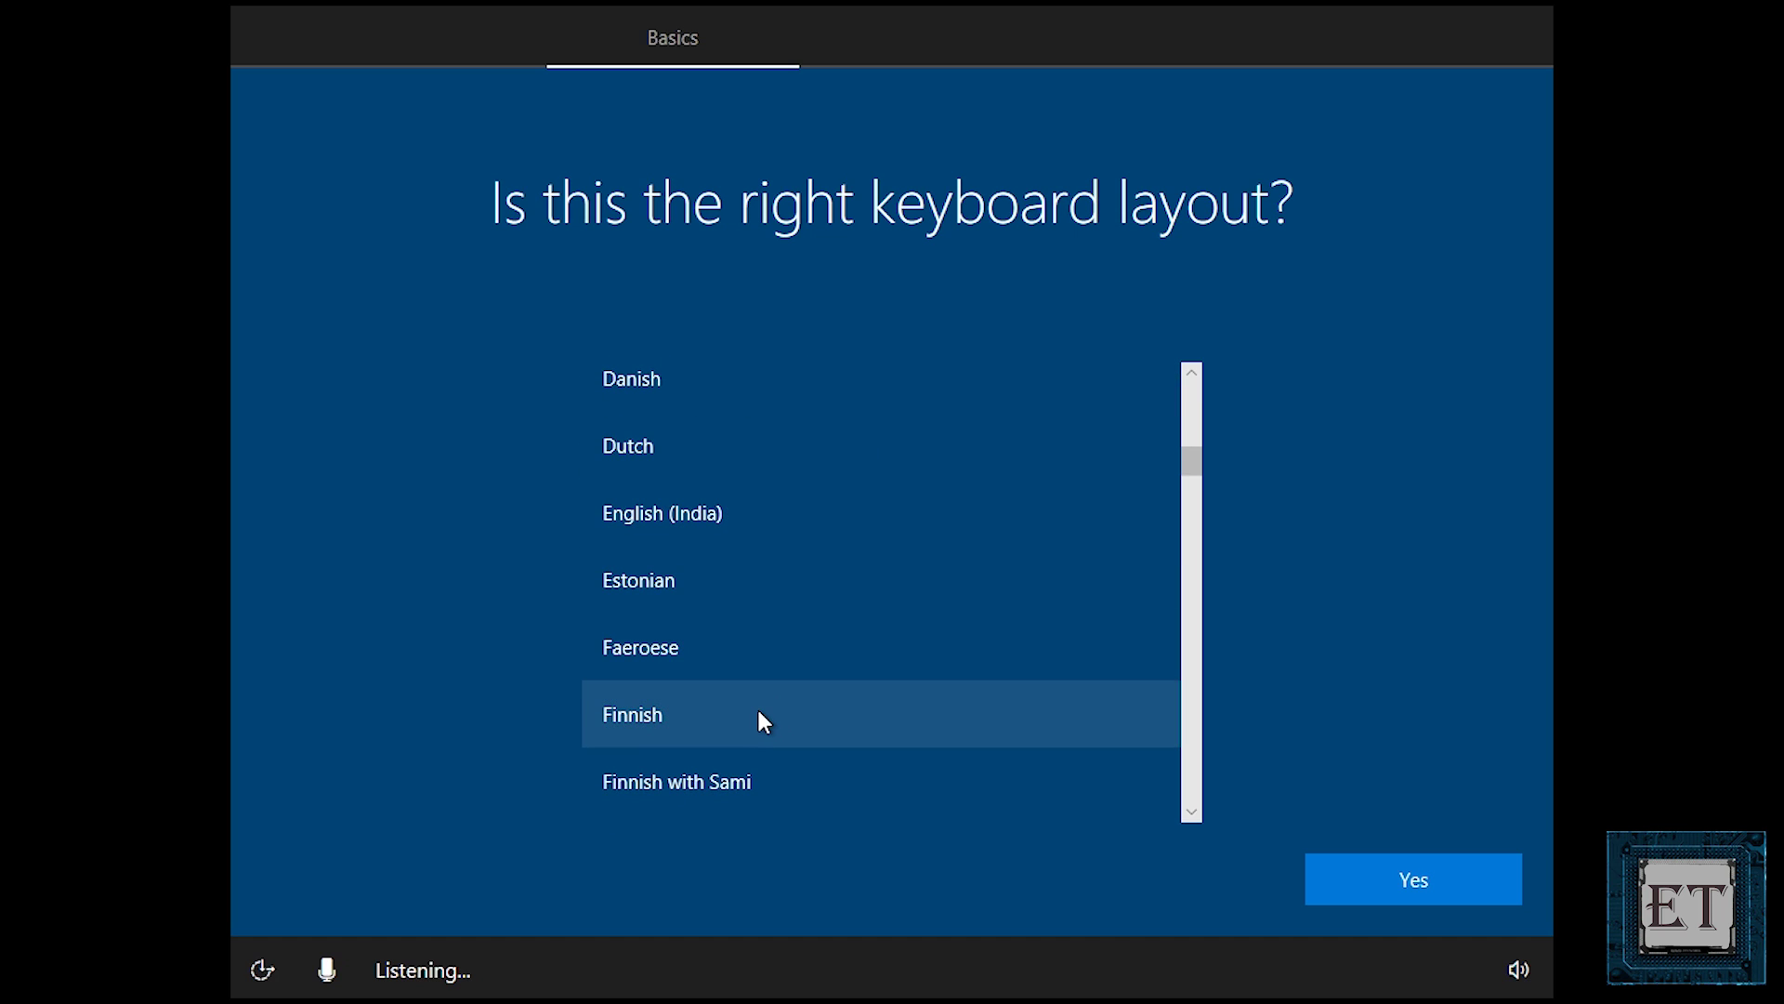
{"action": "left_click", "coordinate": [837, 730]}
{"action": "left_click", "coordinate": [1379, 881]}
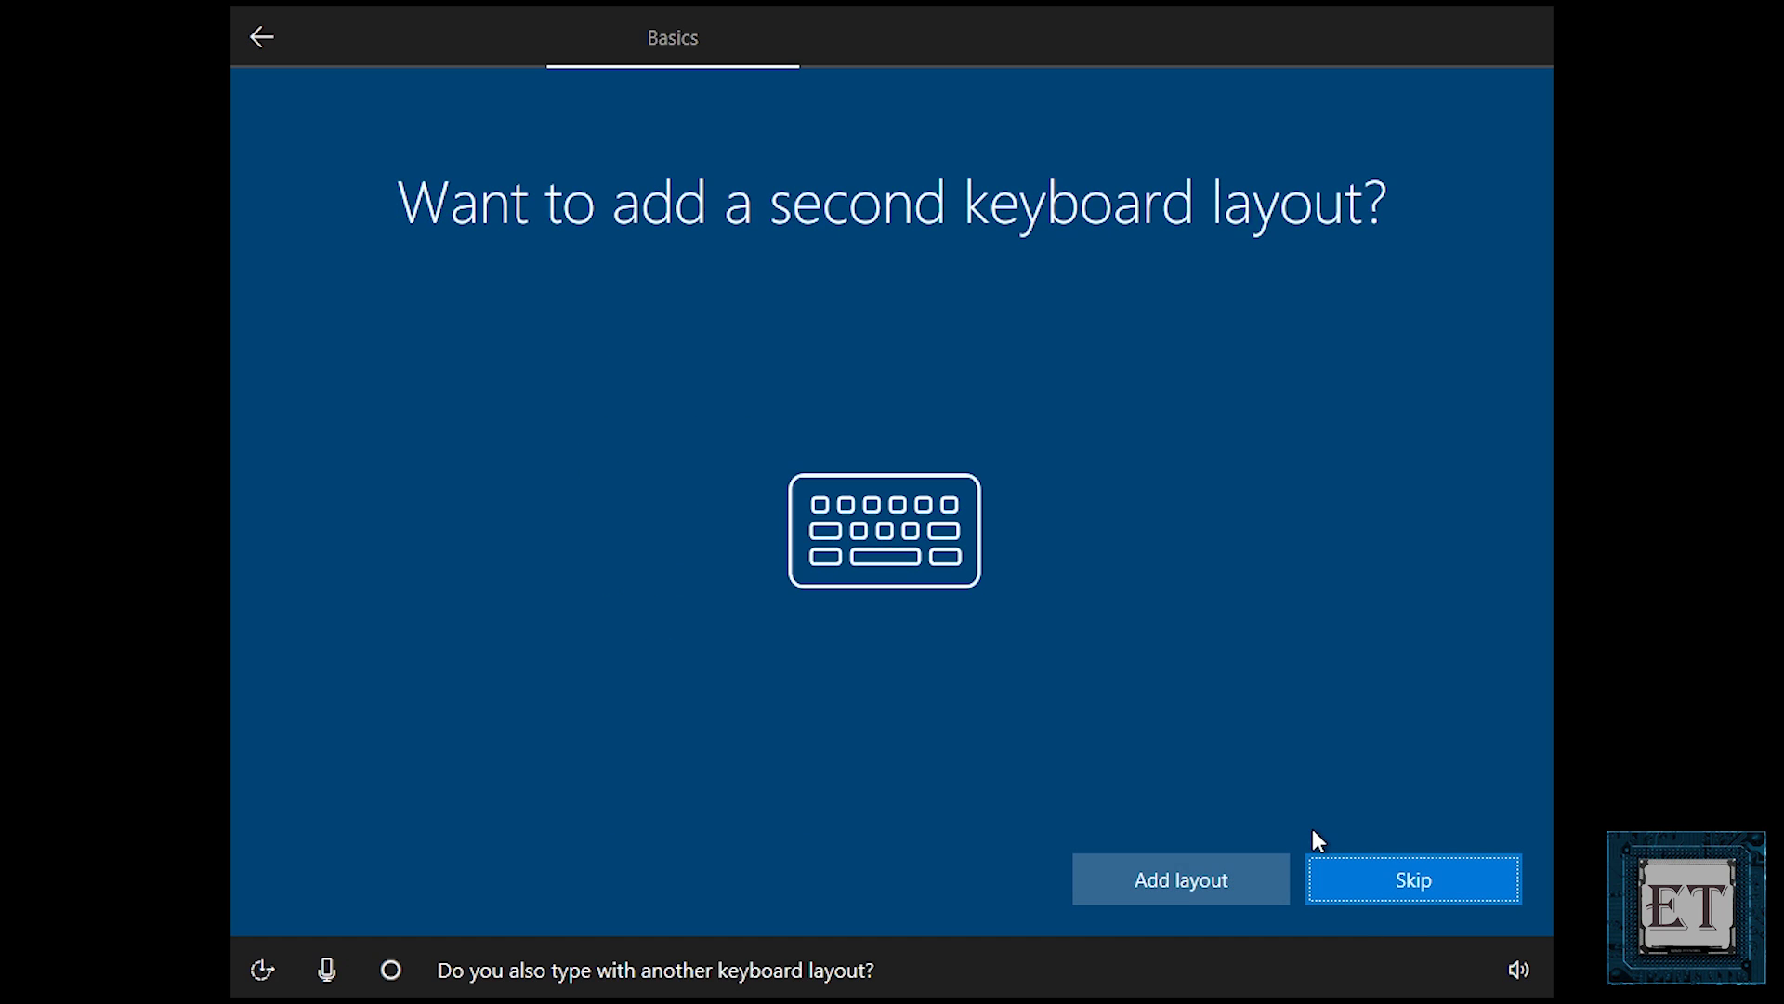
- Add English (United States) as a second keyboard layout
{"action": "left_click", "coordinate": [1259, 892]}
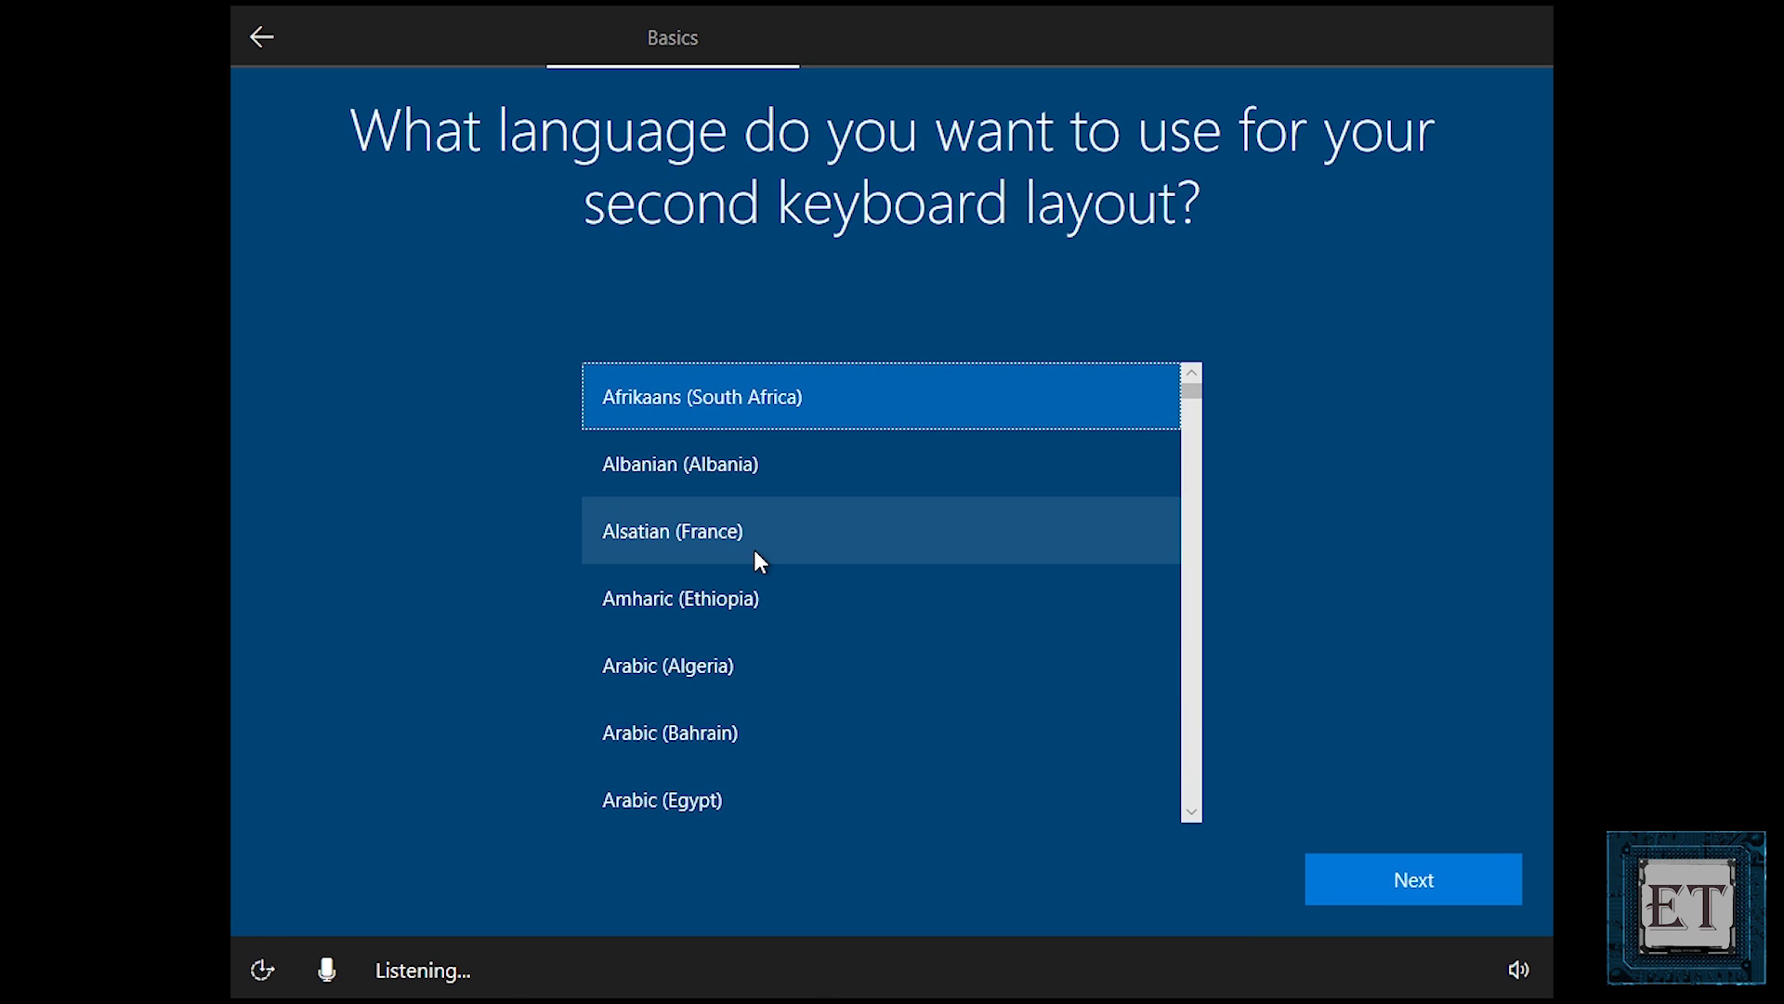
{"action": "scroll", "coordinate": [1011, 561], "scroll_direction": "down", "scroll_amount": 2}
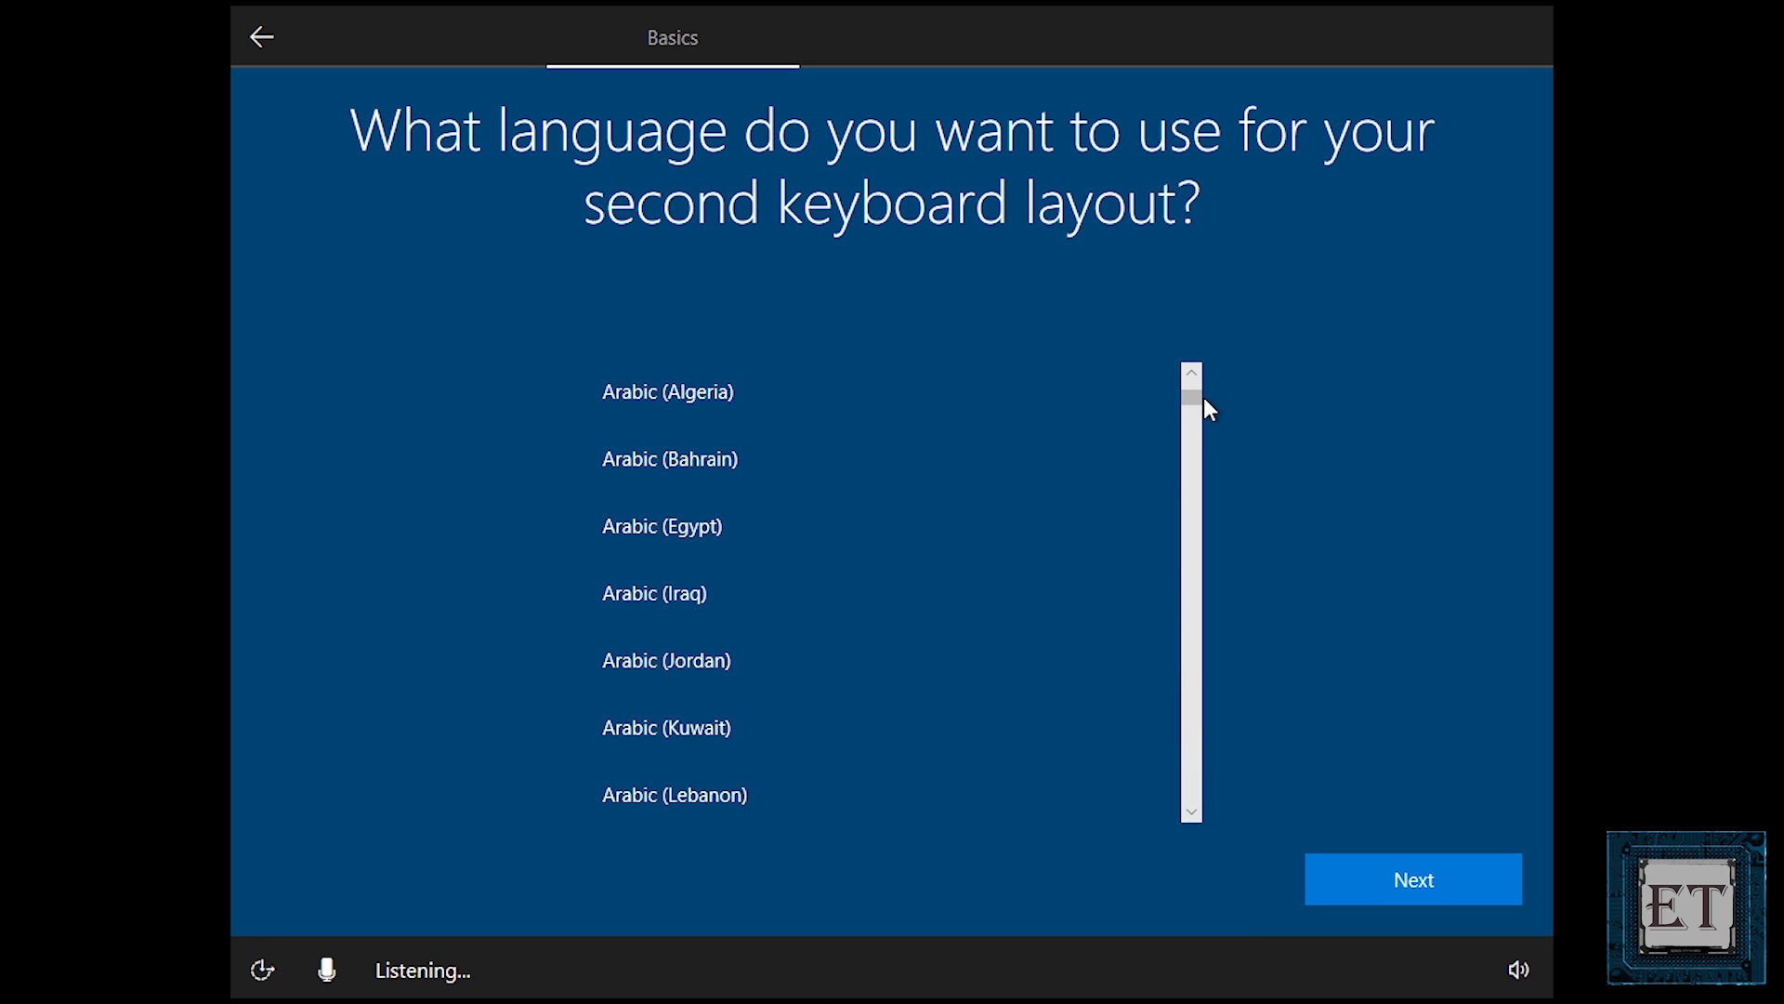
{"action": "left_click_drag", "start_coordinate": [1204, 399], "coordinate": [1184, 500]}
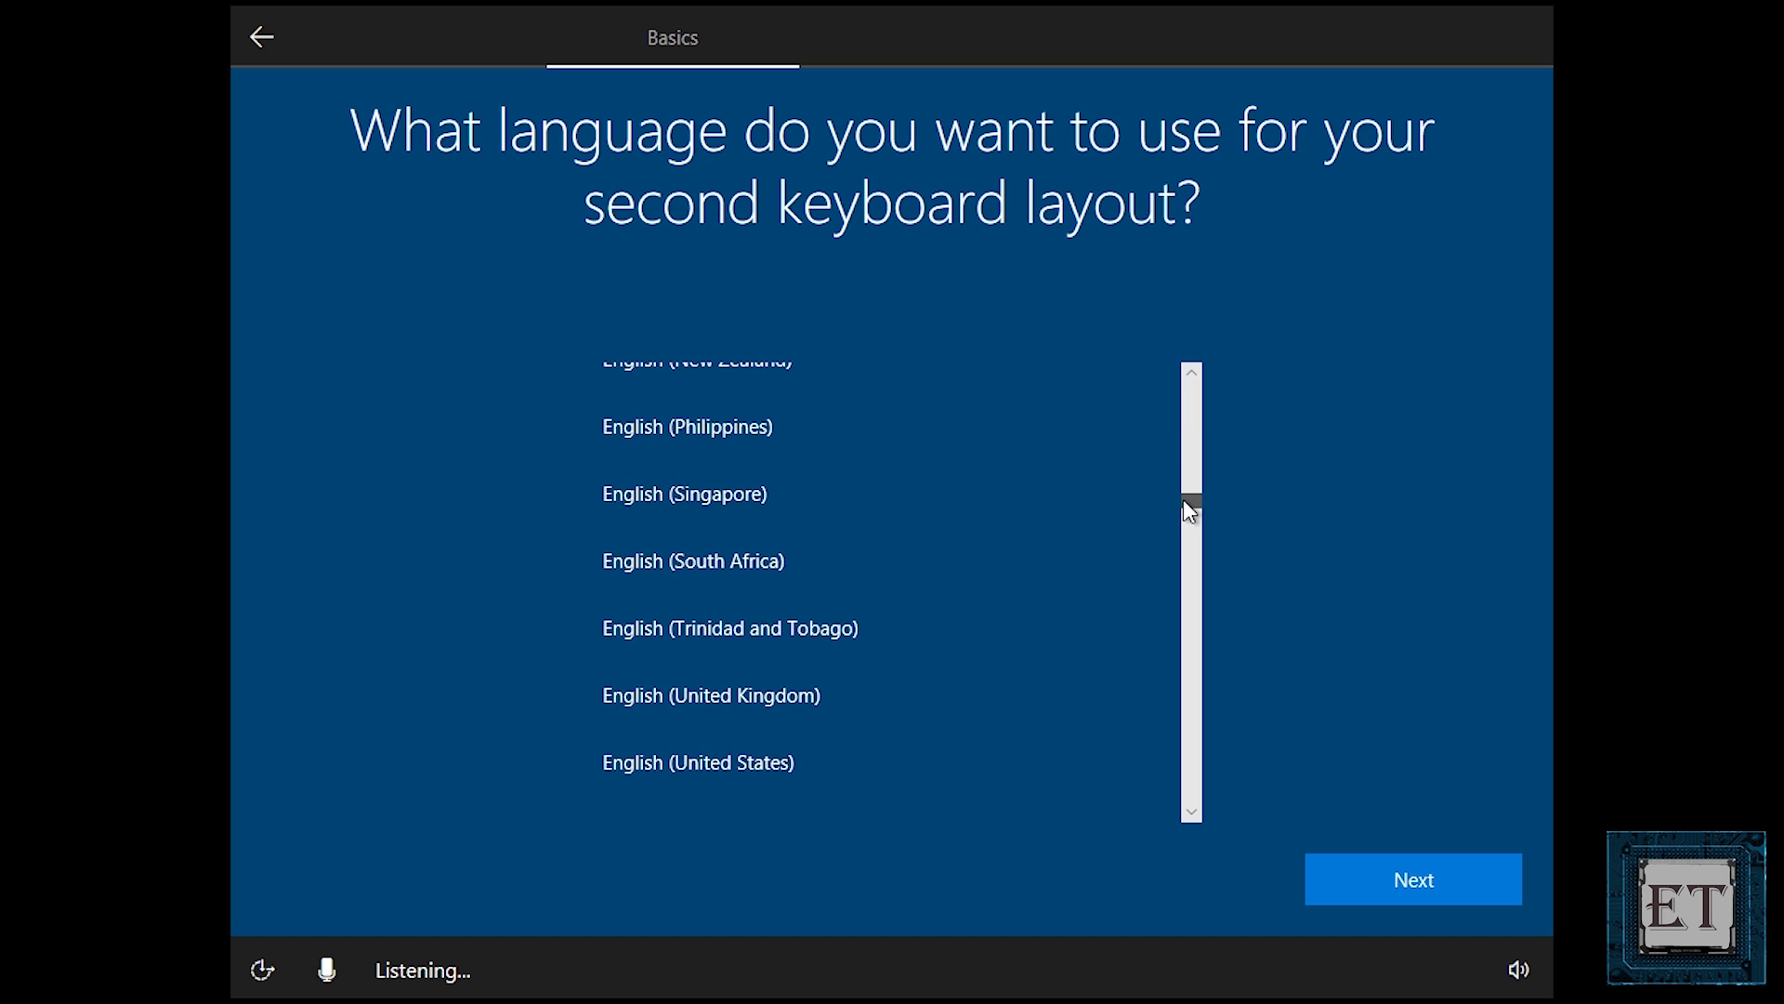
{"action": "left_click", "coordinate": [918, 764]}
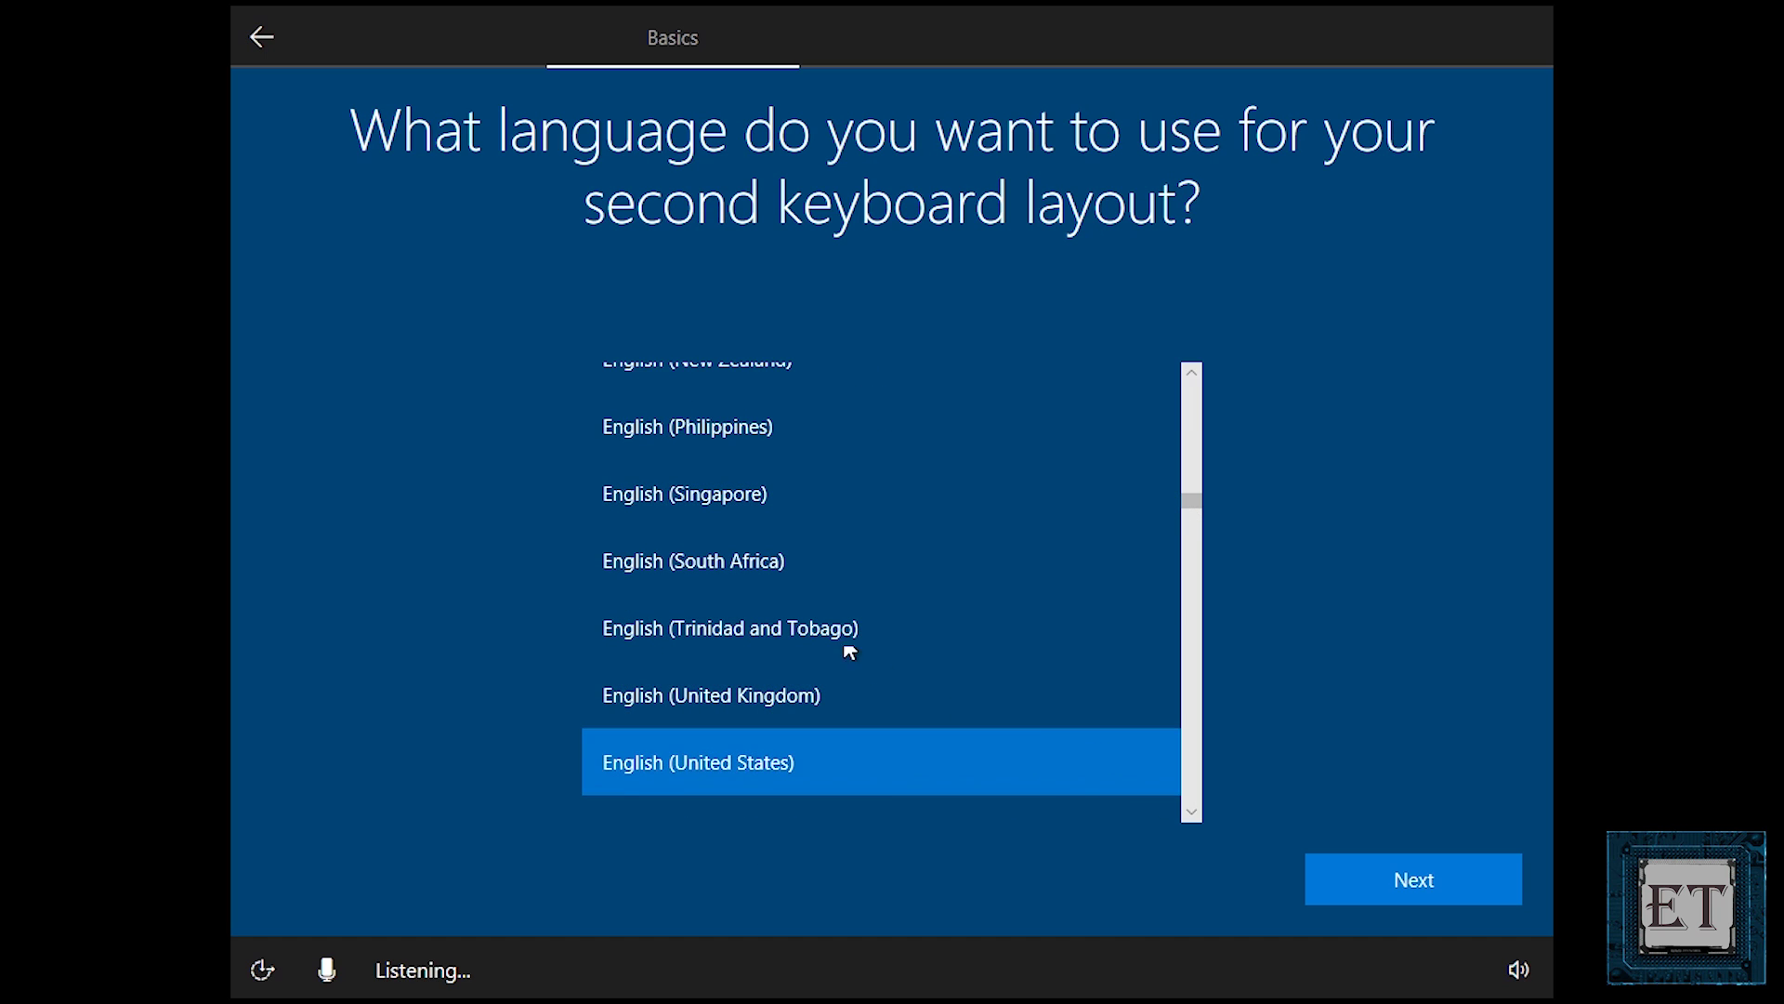
{"action": "left_click", "coordinate": [1318, 877]}
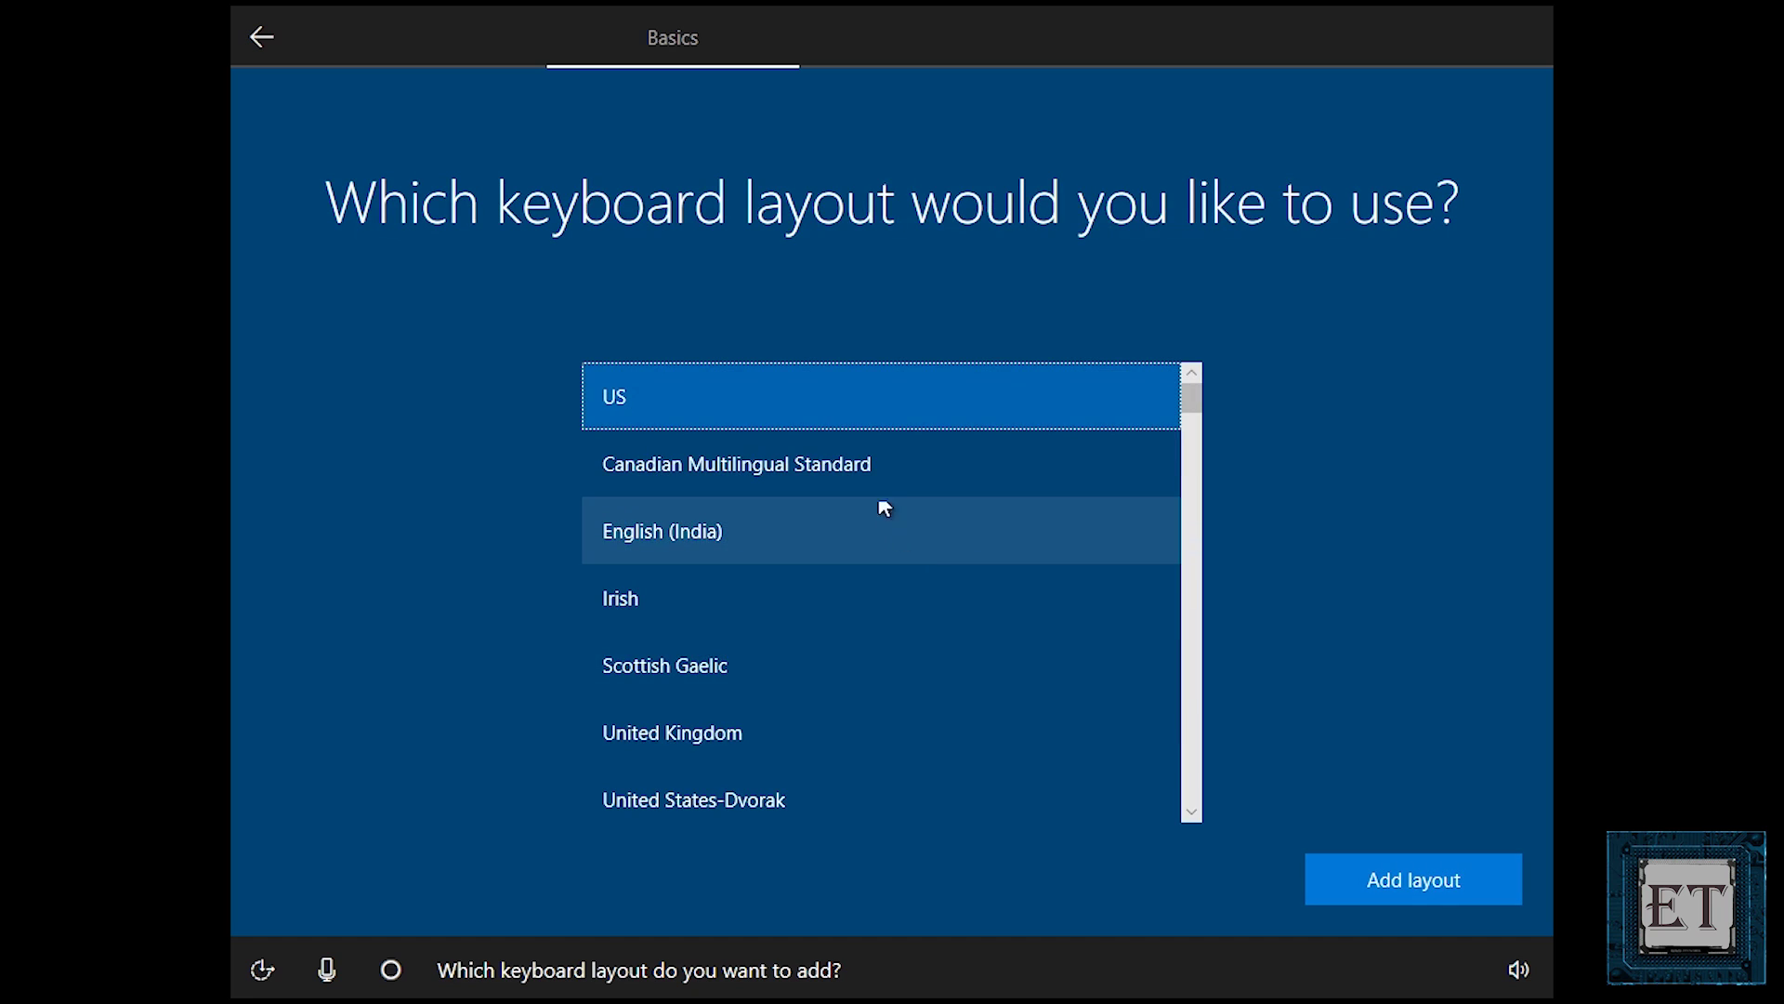
{"action": "left_click", "coordinate": [1349, 870]}
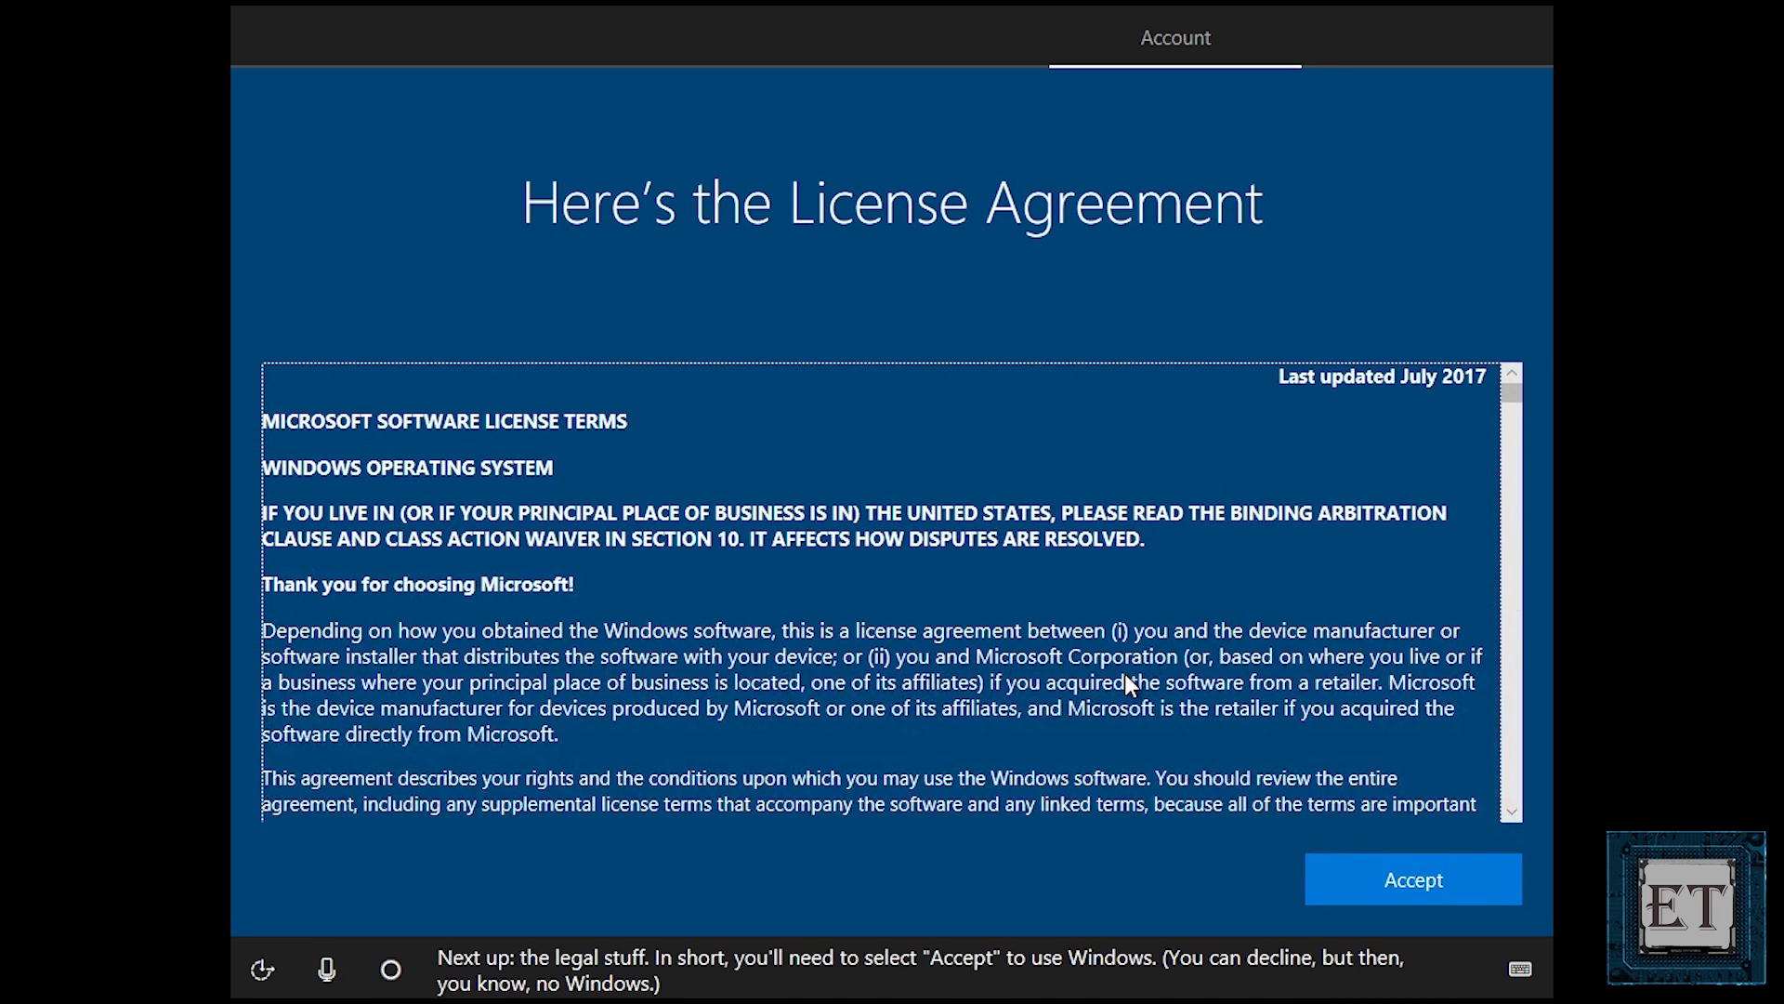
- Accept the license terms and choose Offline account instead of Microsoft sign-in
{"action": "left_click", "coordinate": [1363, 873]}
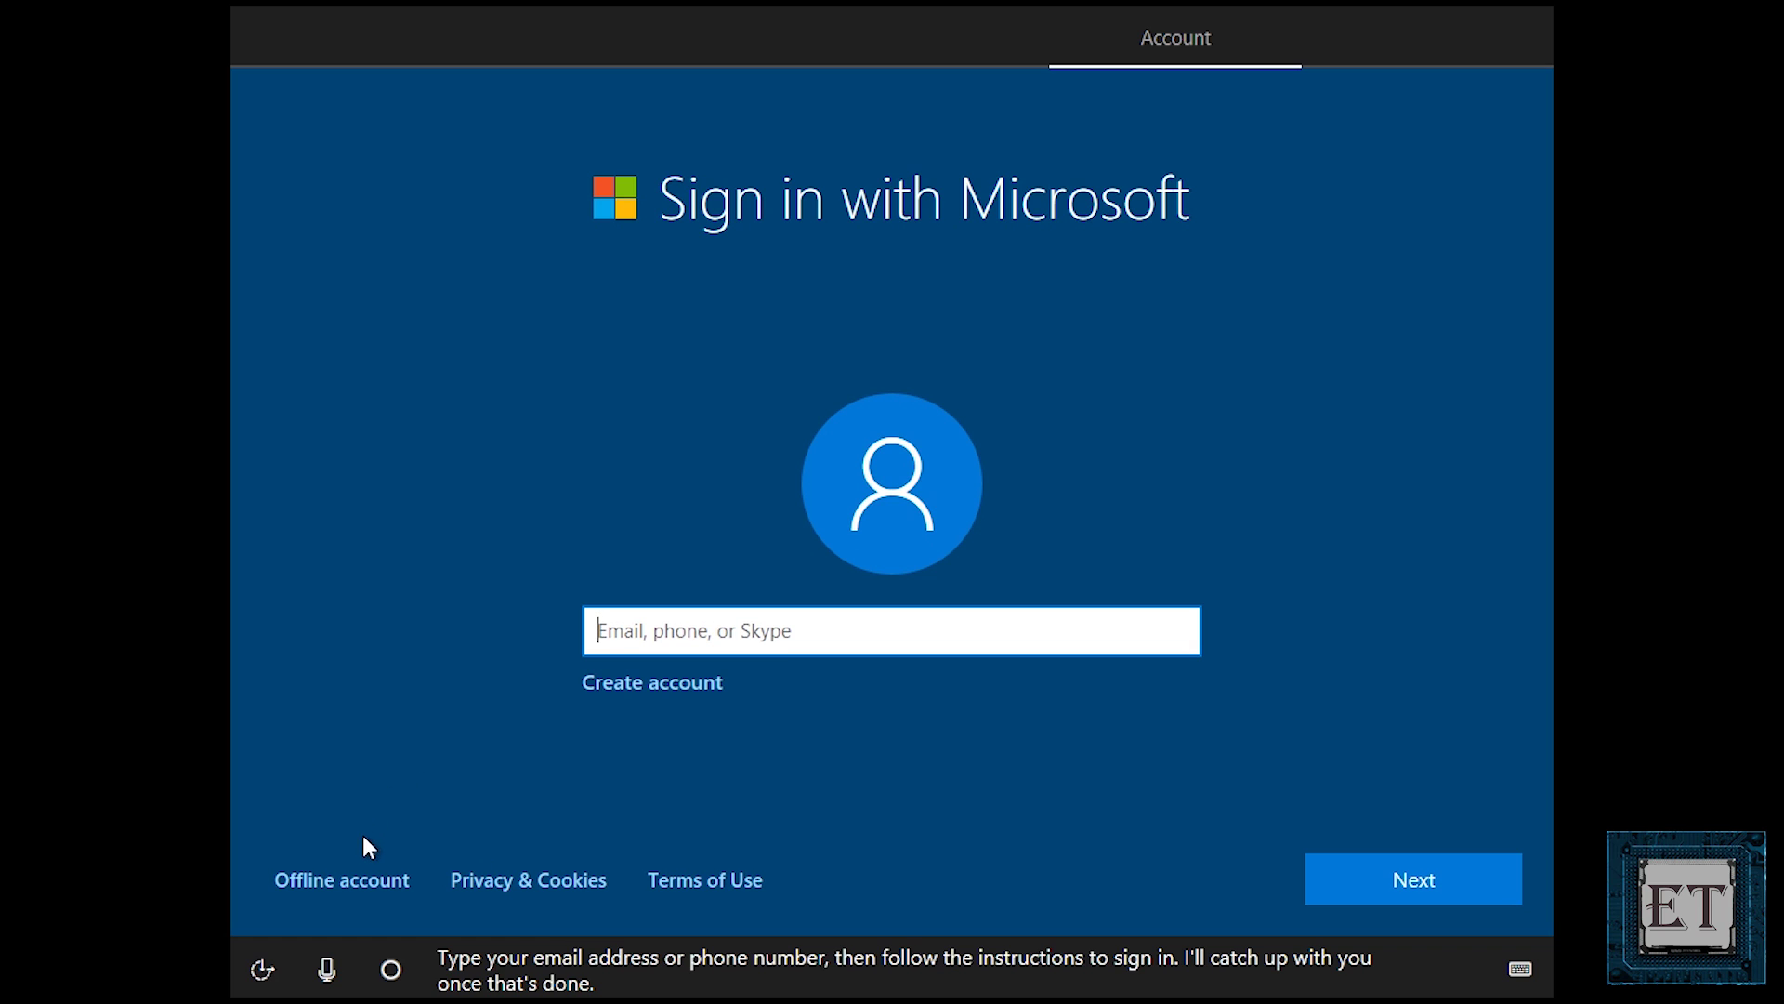
{"action": "left_click", "coordinate": [347, 880]}
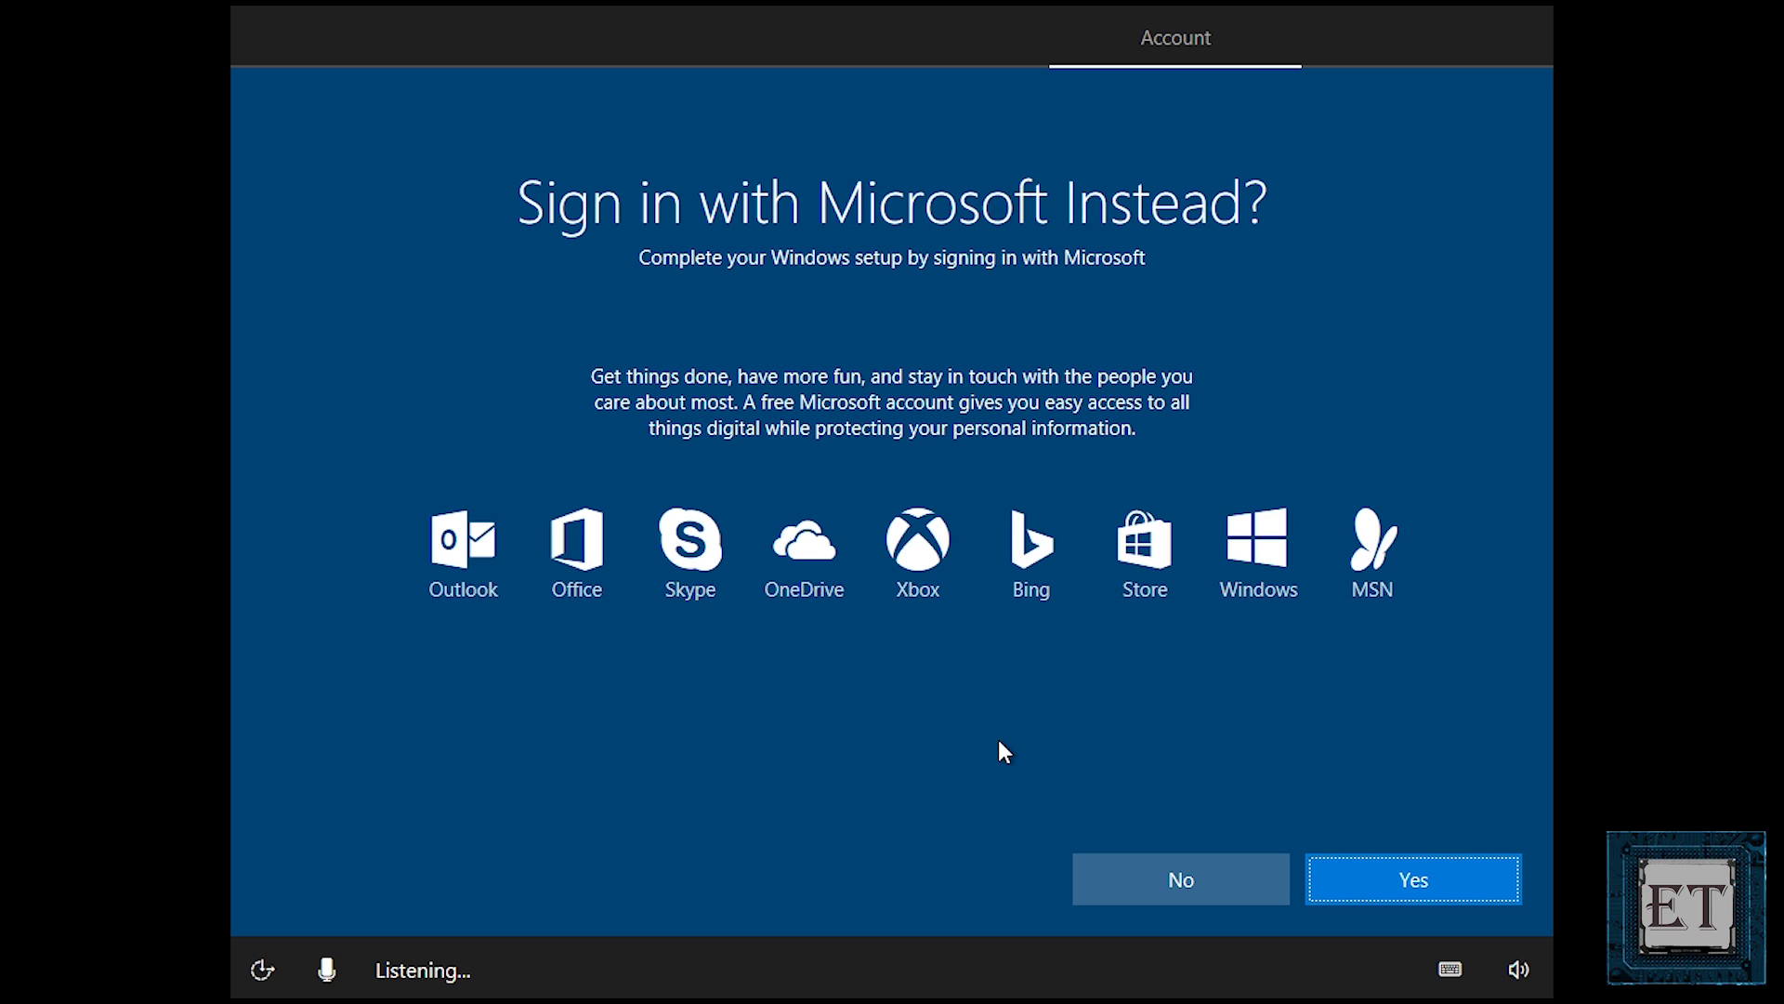
- Decline Microsoft sign-in and create local account 'EasyTechs' with a blank password
{"action": "left_click", "coordinate": [1157, 875]}
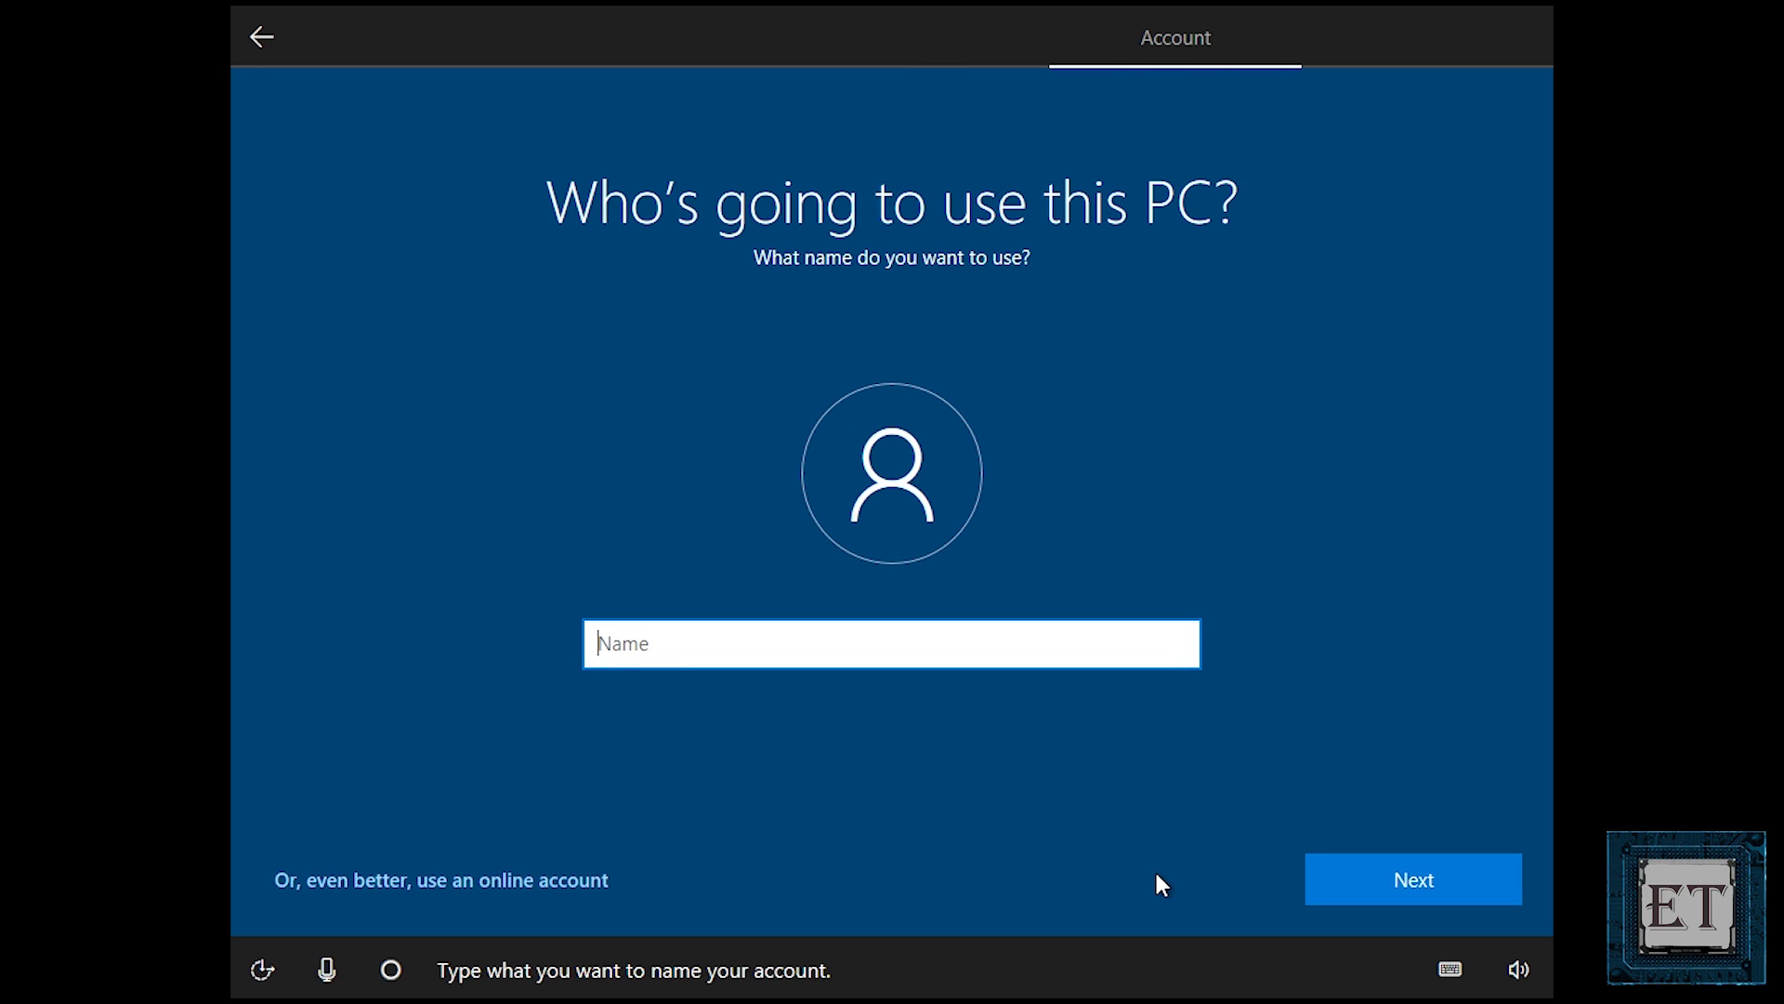
{"action": "type", "text": "E"}
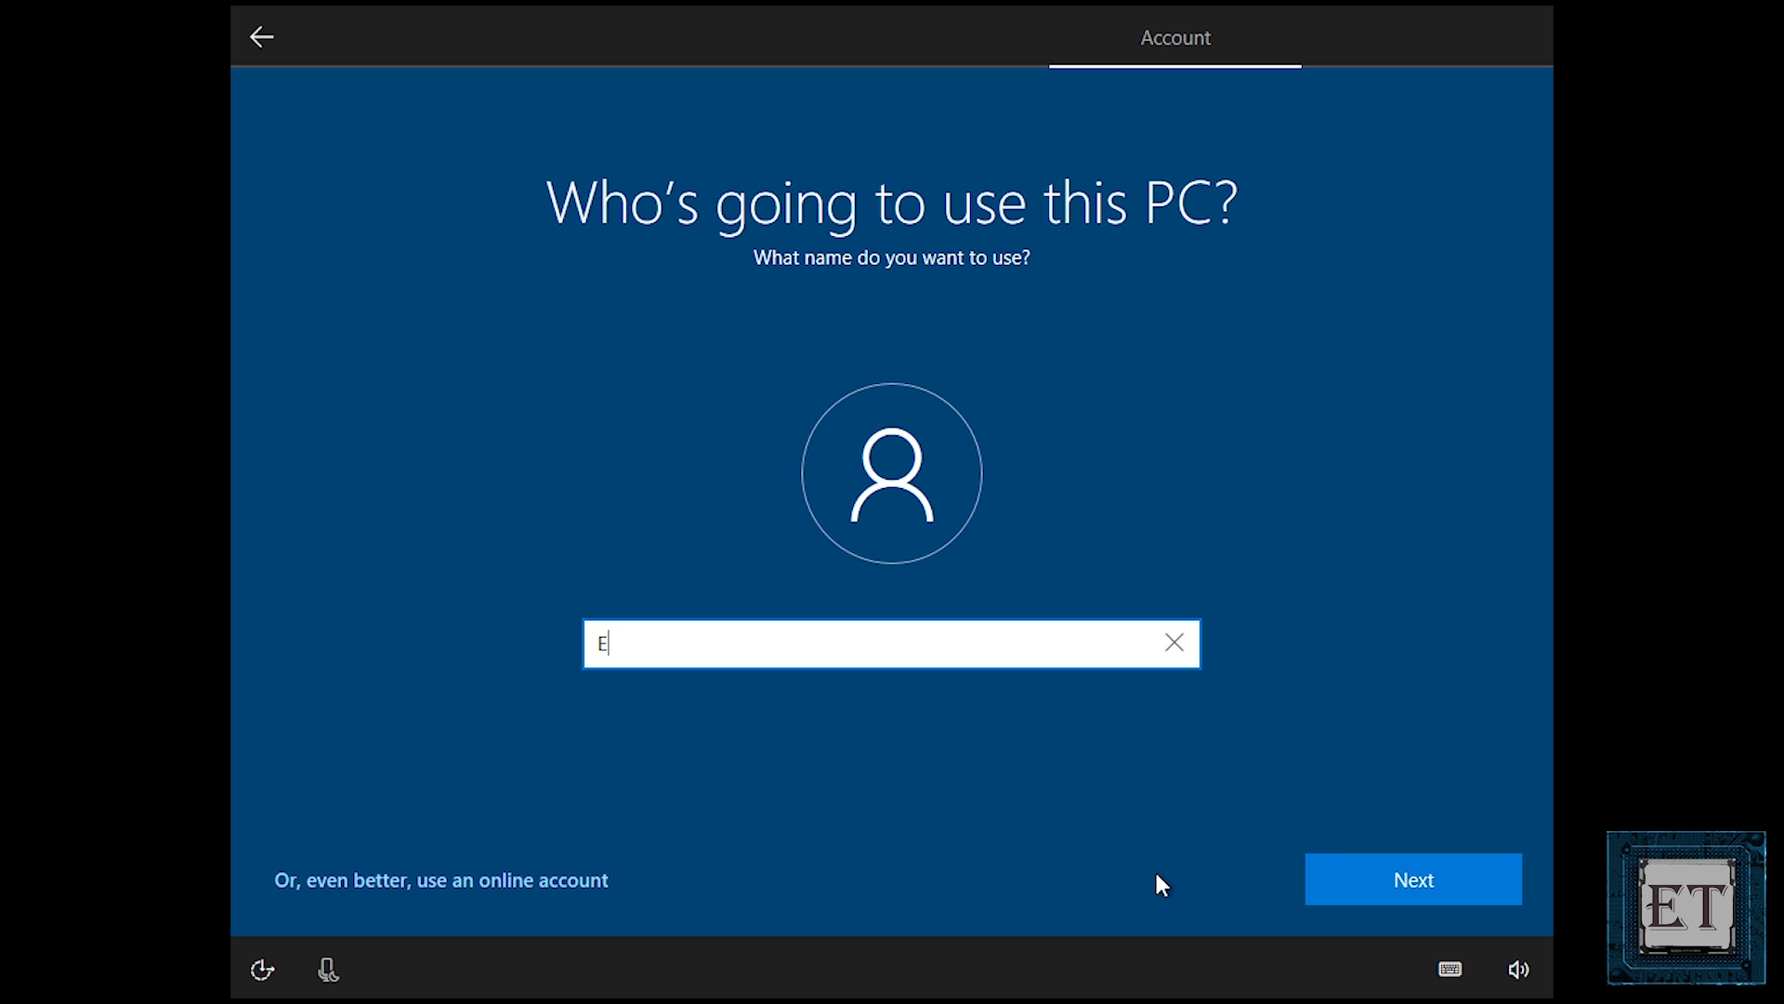
{"action": "type", "text": "asyTechs"}
{"action": "left_click", "coordinate": [1386, 892]}
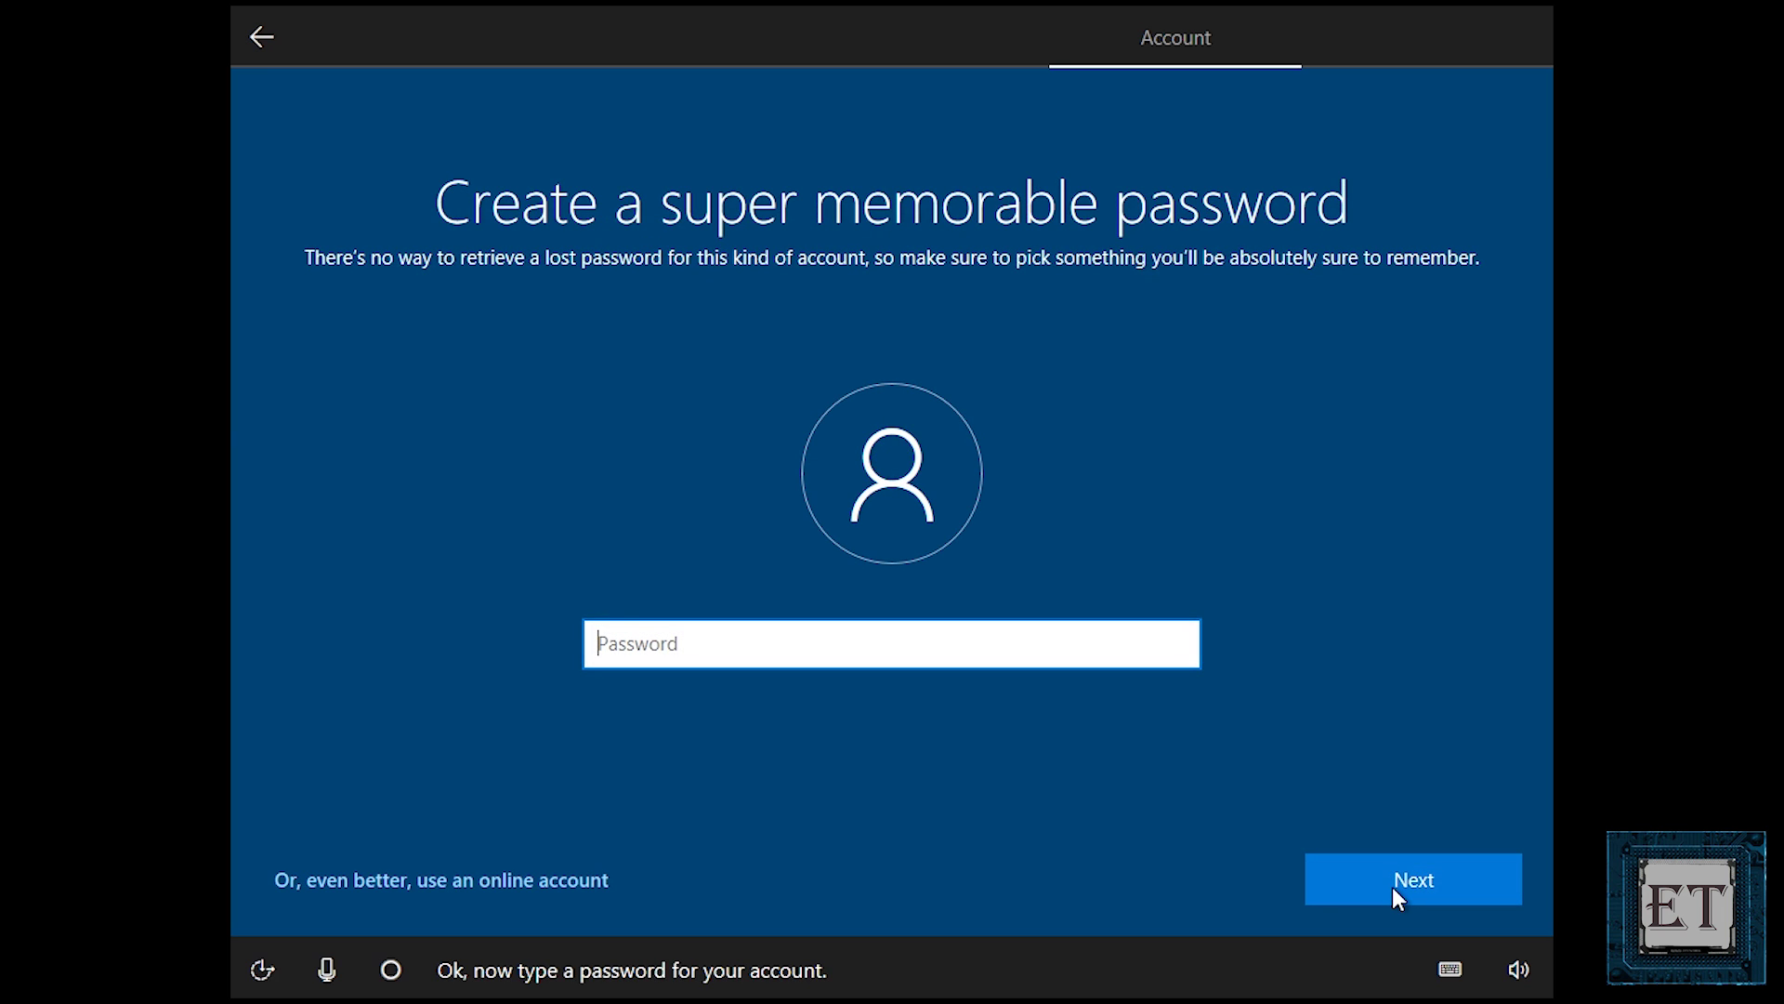
{"action": "left_click", "coordinate": [1371, 886]}
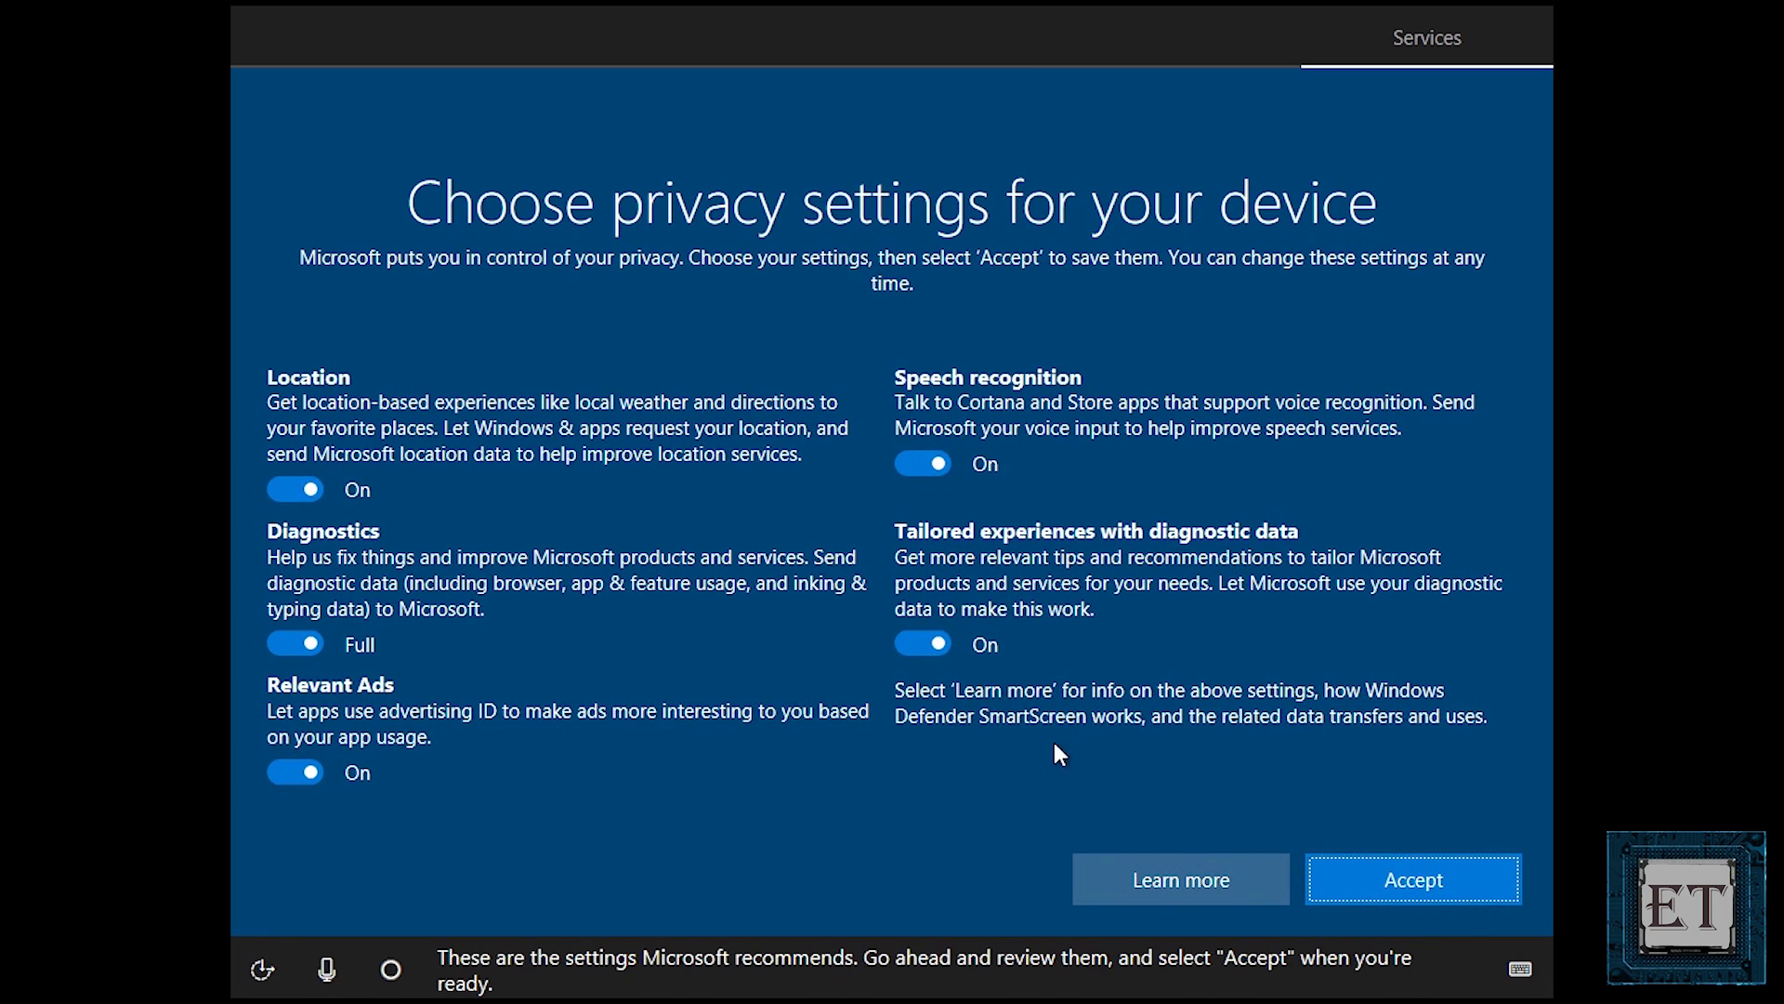
- Switch the Location toggle off, then accept the privacy settings page
{"action": "left_click", "coordinate": [309, 487]}
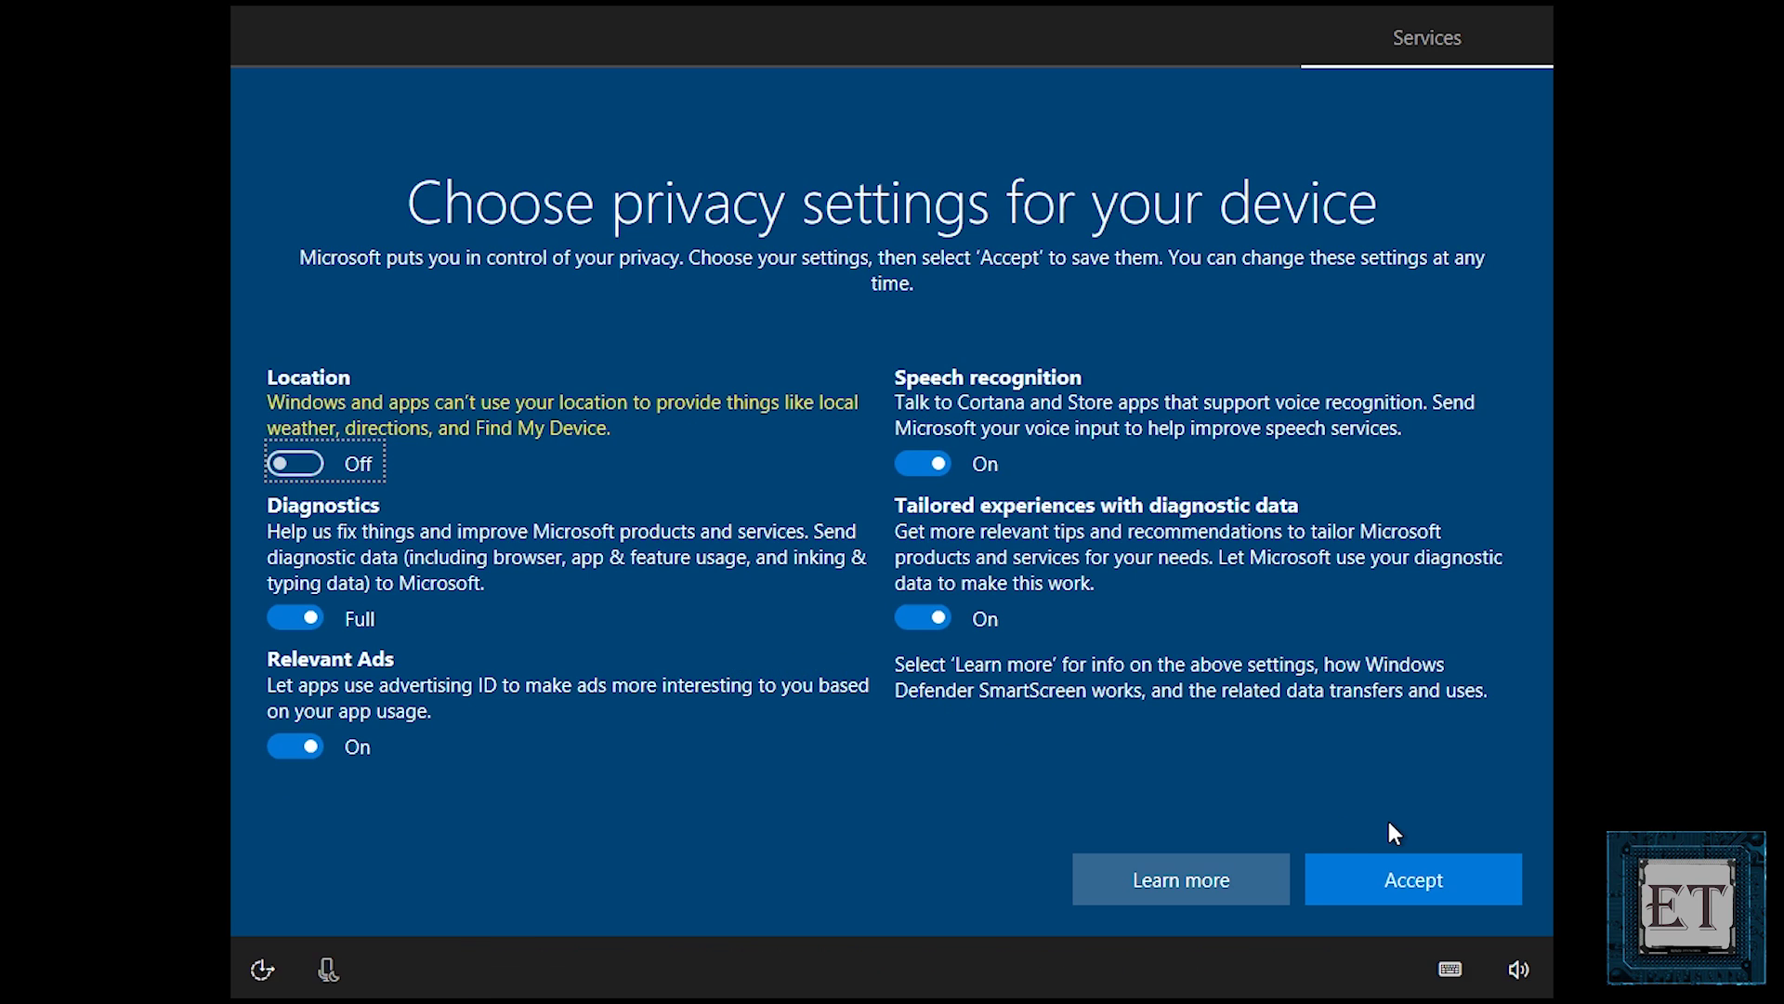
{"action": "left_click", "coordinate": [1410, 872]}
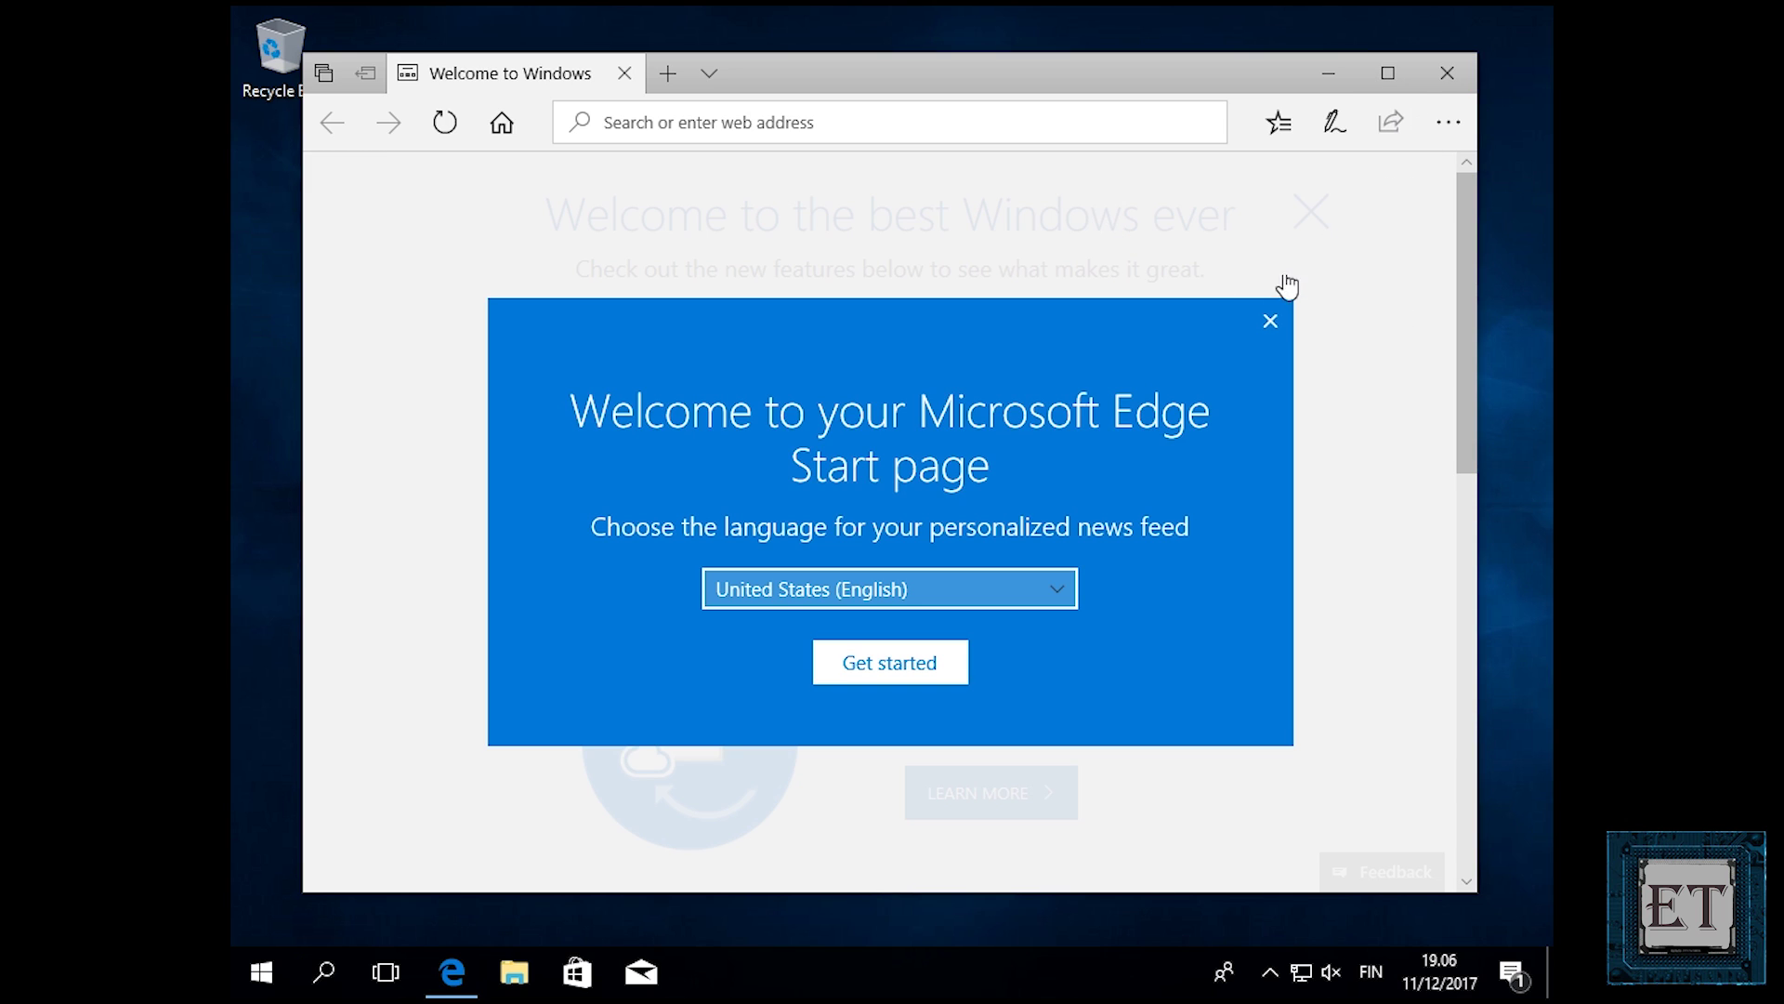
- Close Edge, open File Explorer with Win+E, and show This PC's Computer ribbon
{"action": "left_click", "coordinate": [1450, 81]}
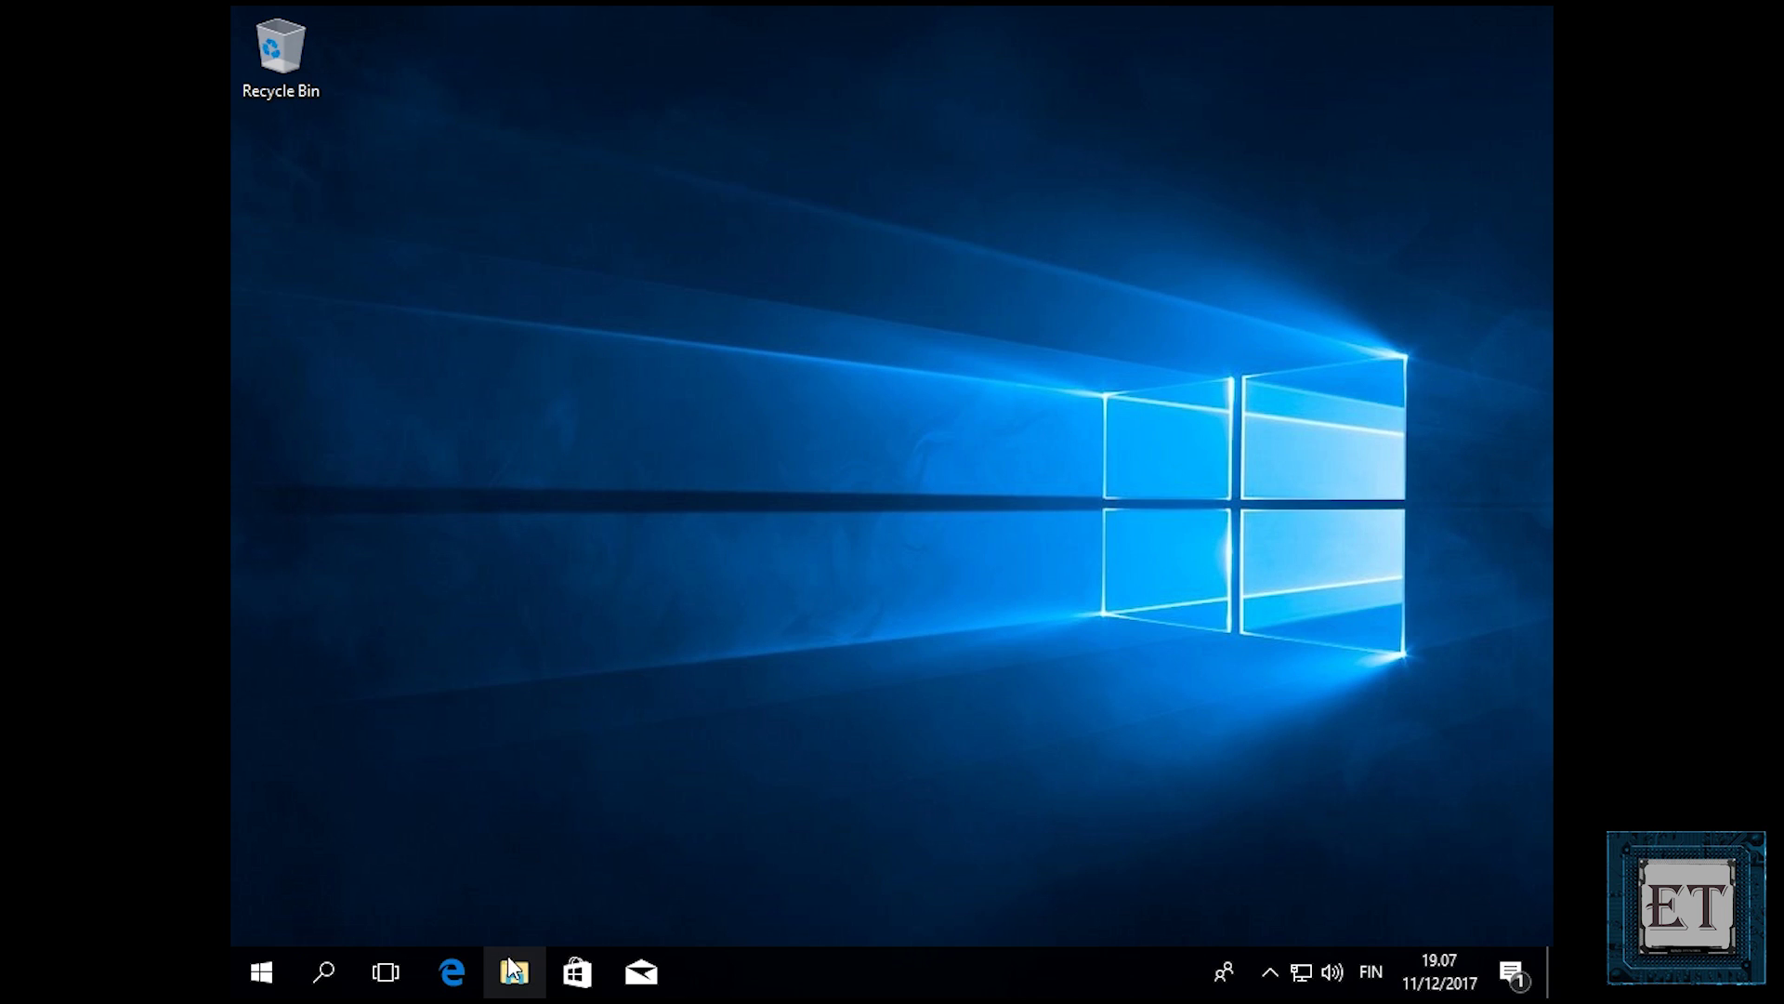
{"action": "key", "text": "super+e"}
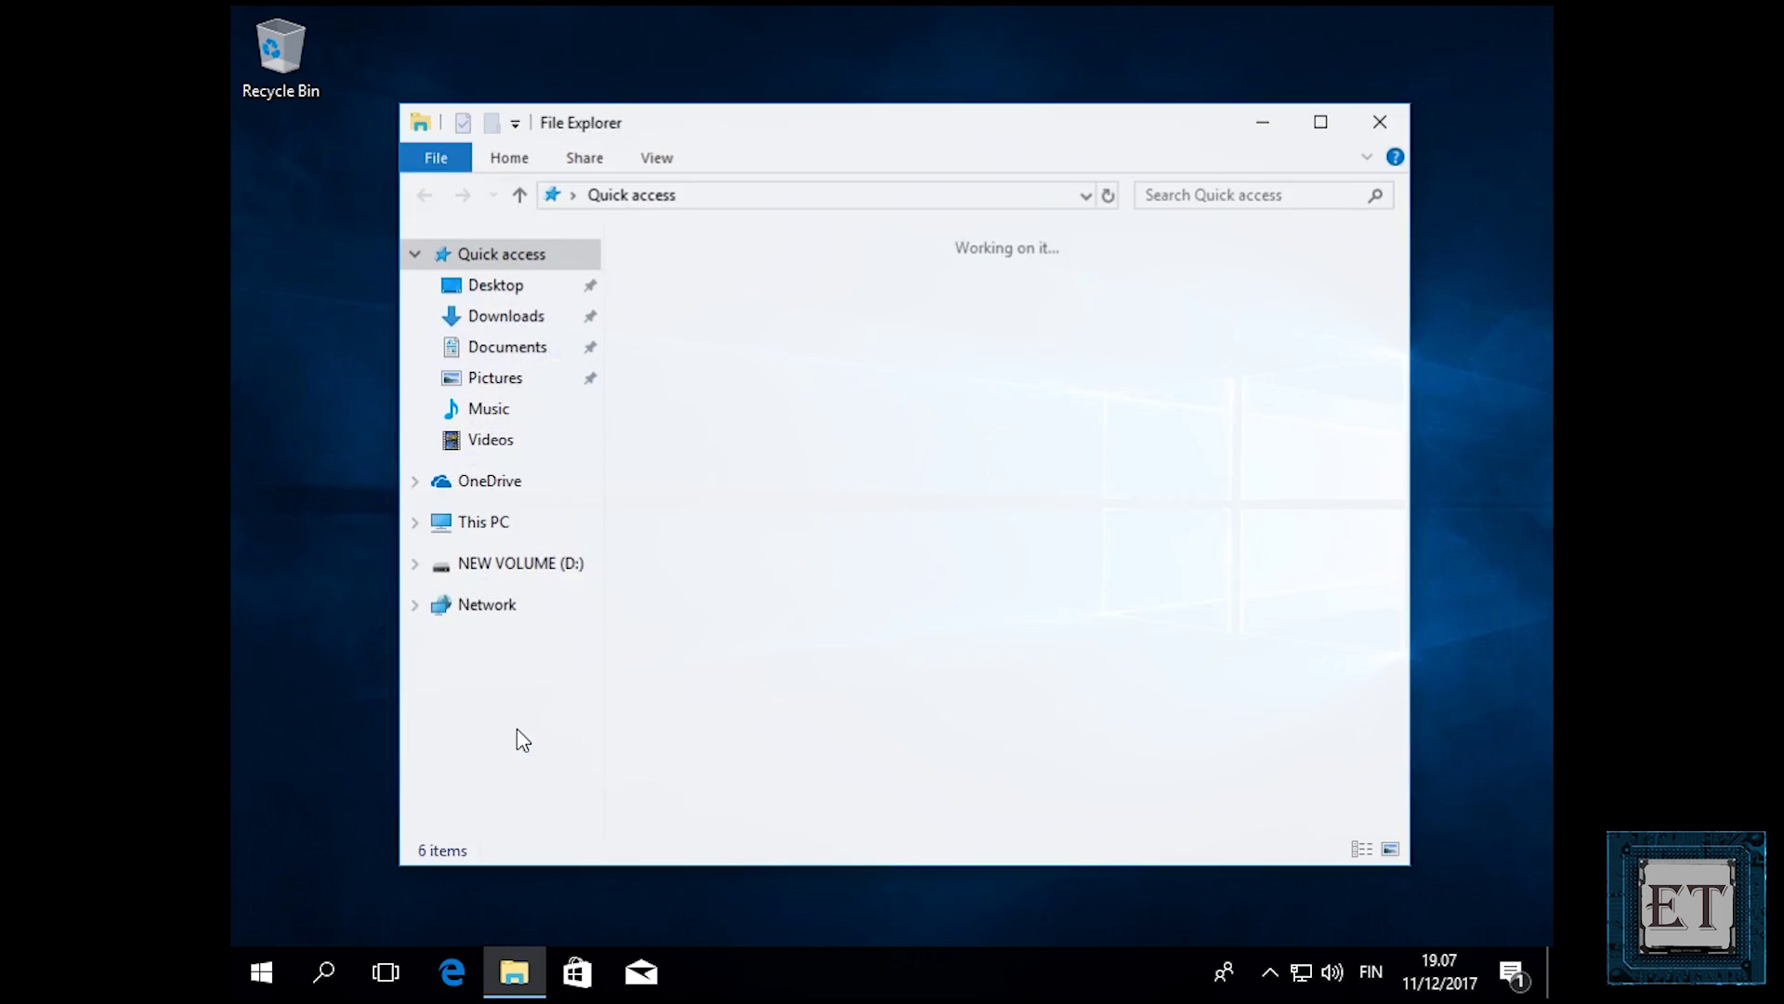
{"action": "left_click", "coordinate": [490, 532]}
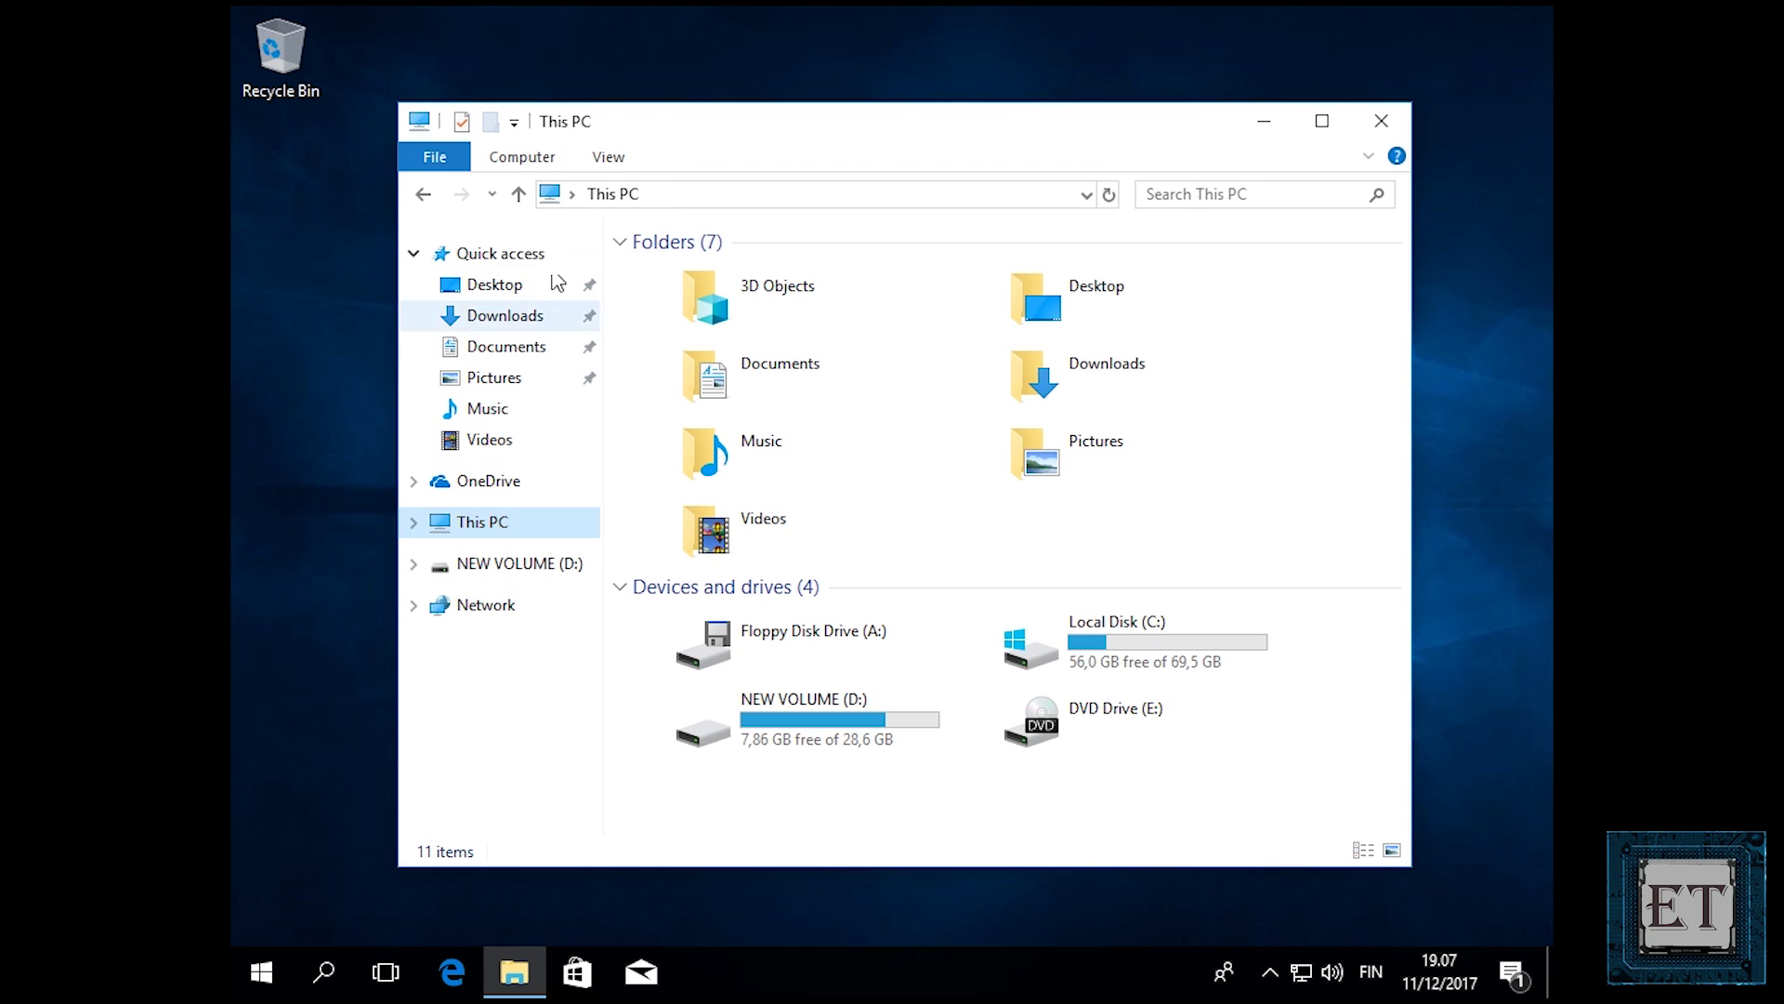
{"action": "left_click", "coordinate": [547, 160]}
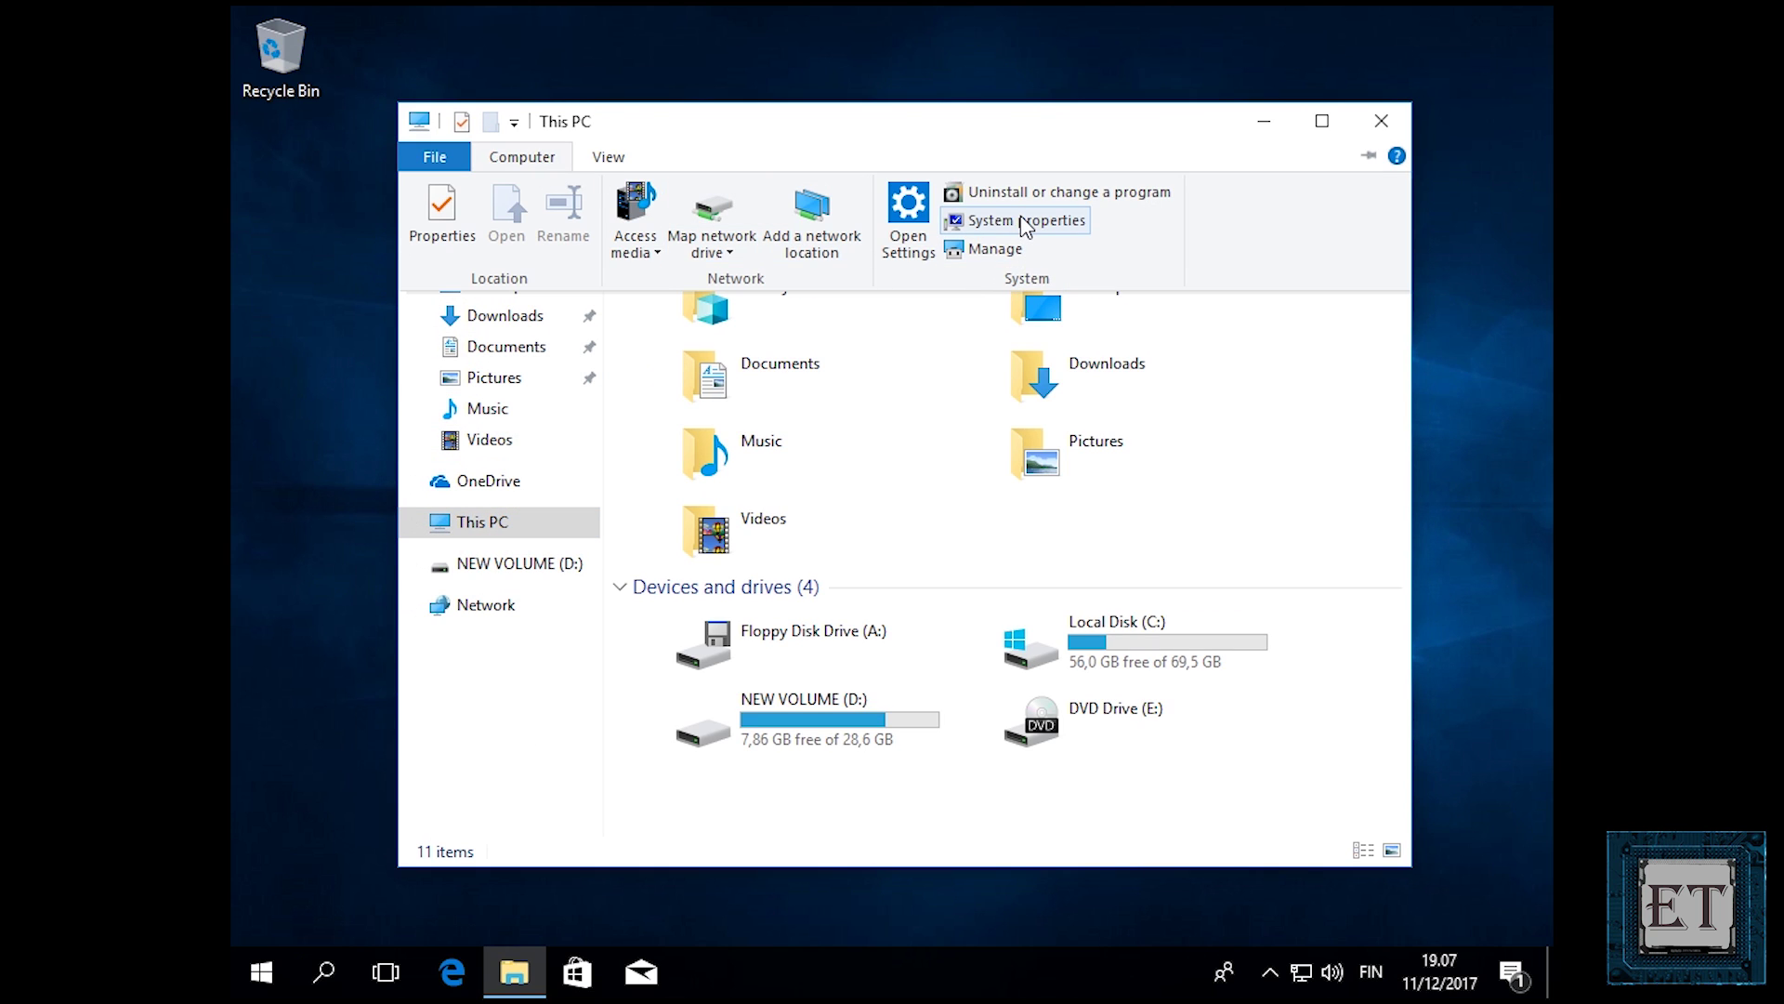
- From System properties, check Activation shows Windows 10 Home with a digital license, then close Settings
{"action": "left_click", "coordinate": [1025, 226]}
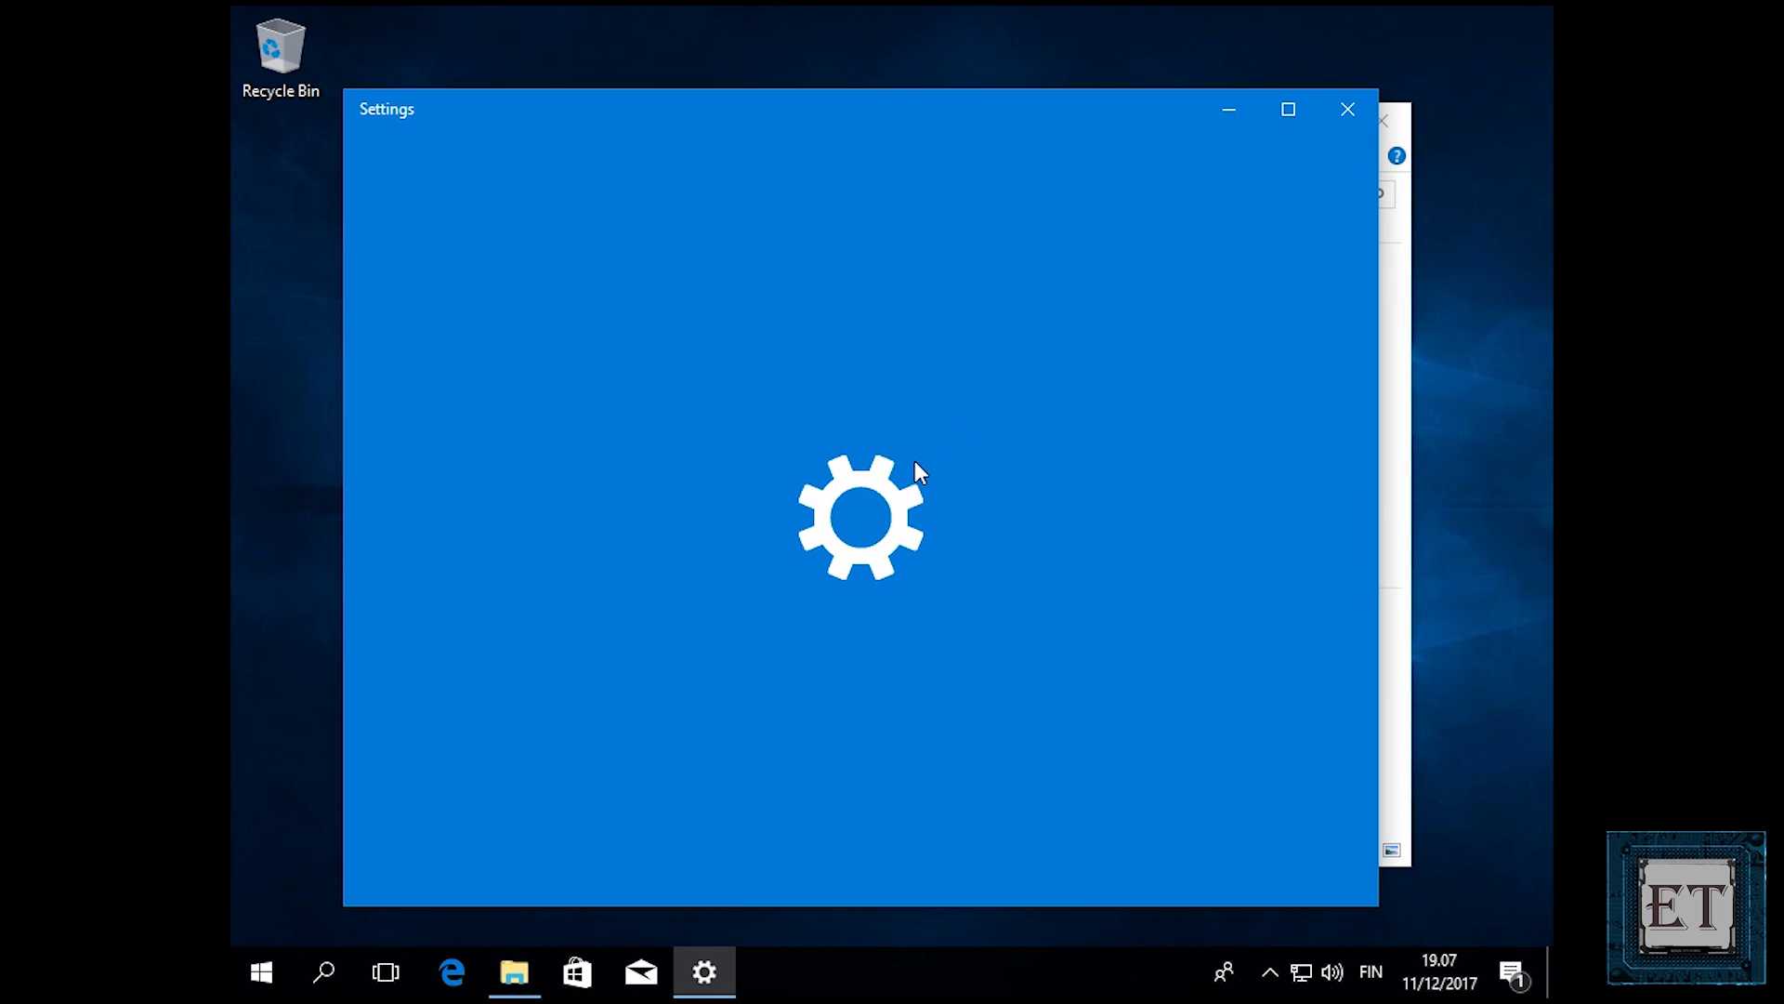
{"action": "scroll", "coordinate": [1015, 595], "scroll_direction": "down", "scroll_amount": 5}
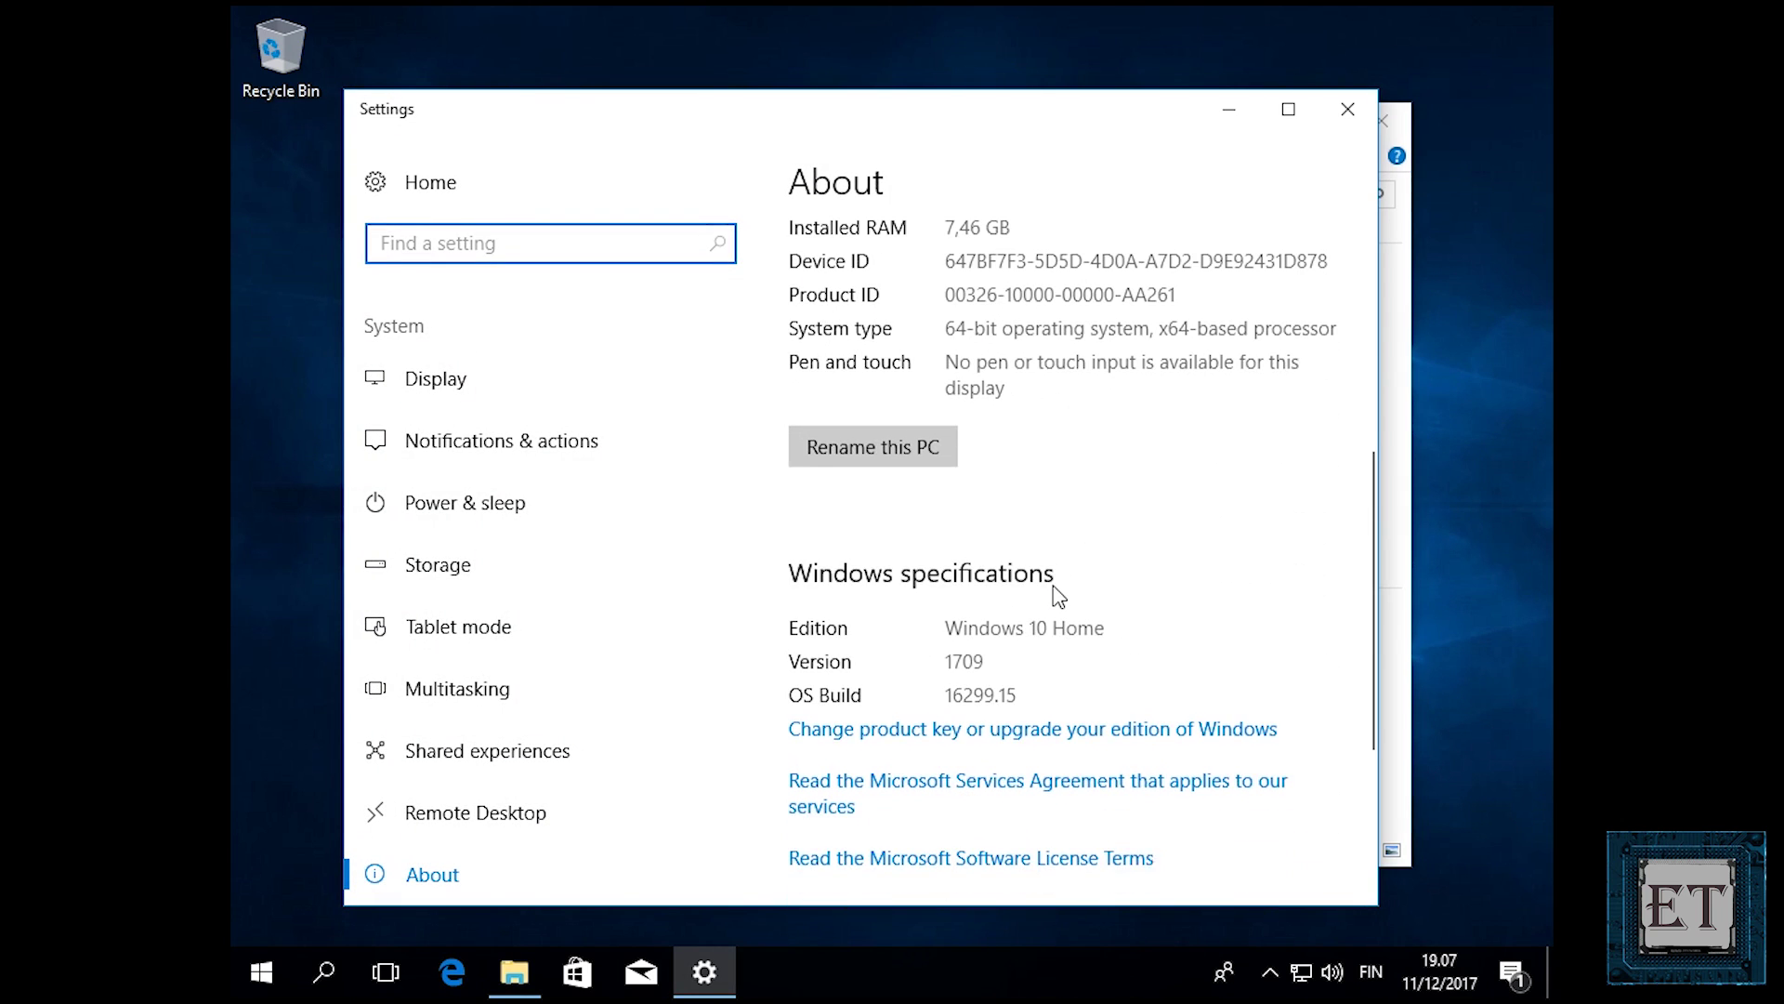
{"action": "scroll", "coordinate": [924, 633], "scroll_direction": "down", "scroll_amount": 1}
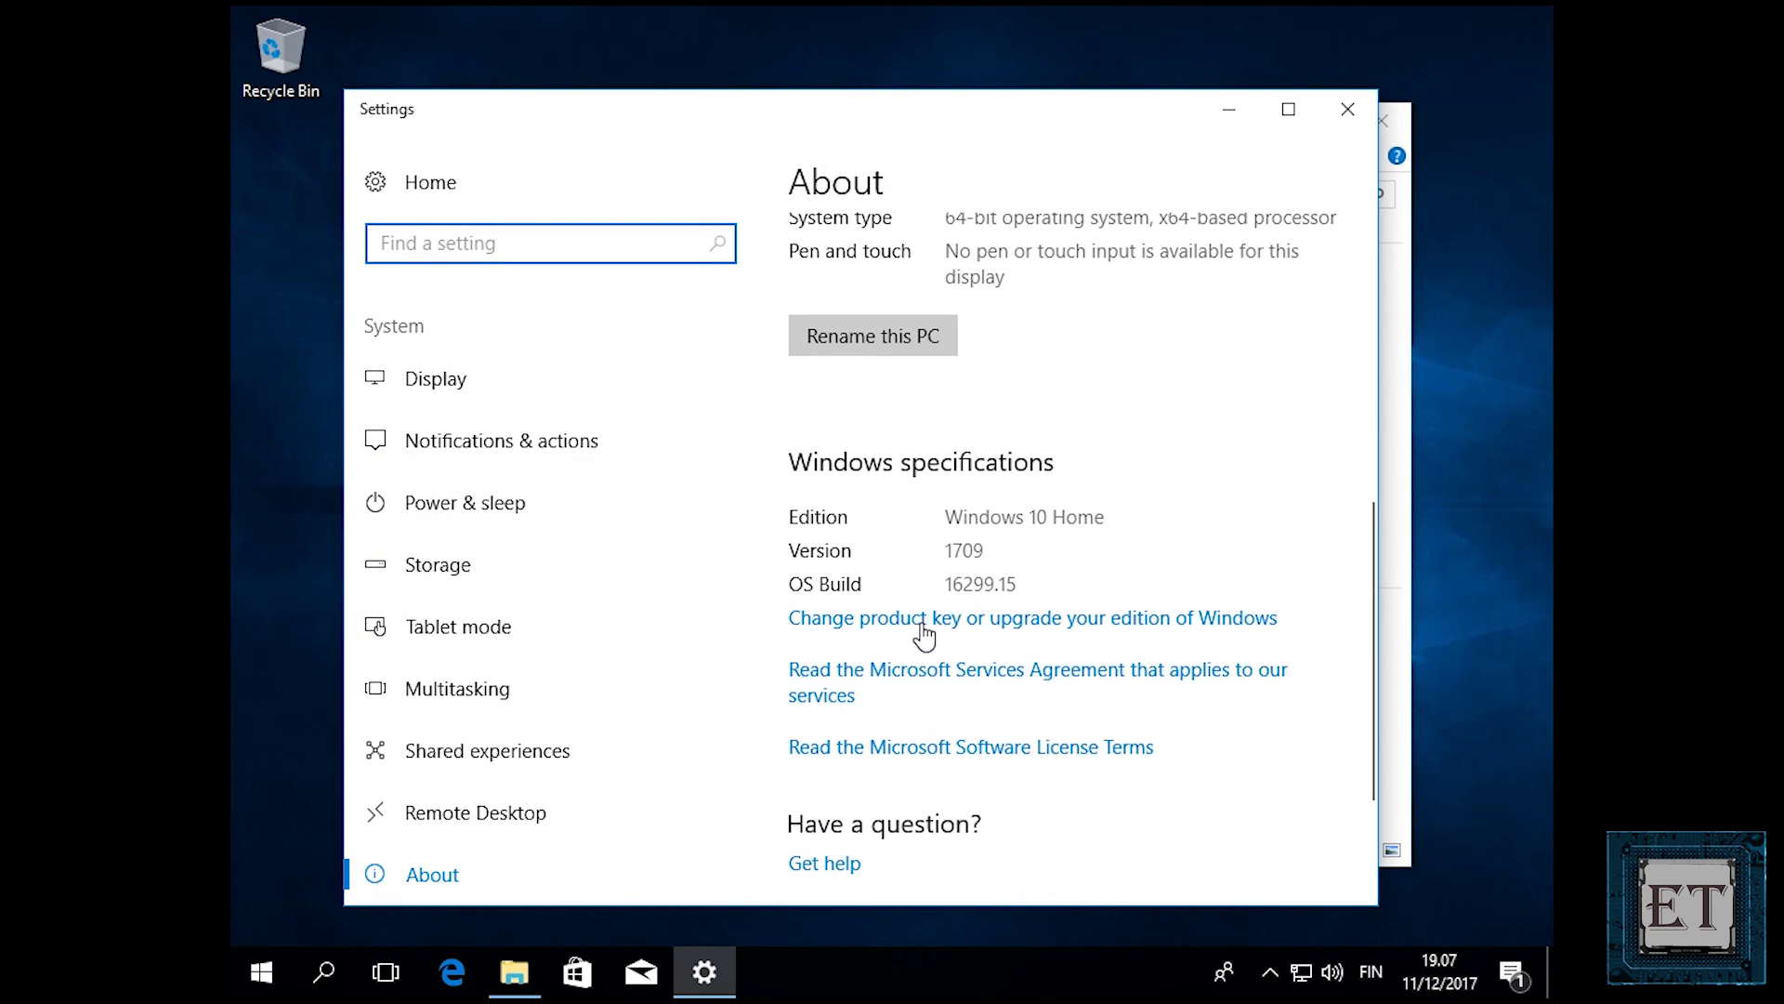
{"action": "left_click", "coordinate": [924, 621]}
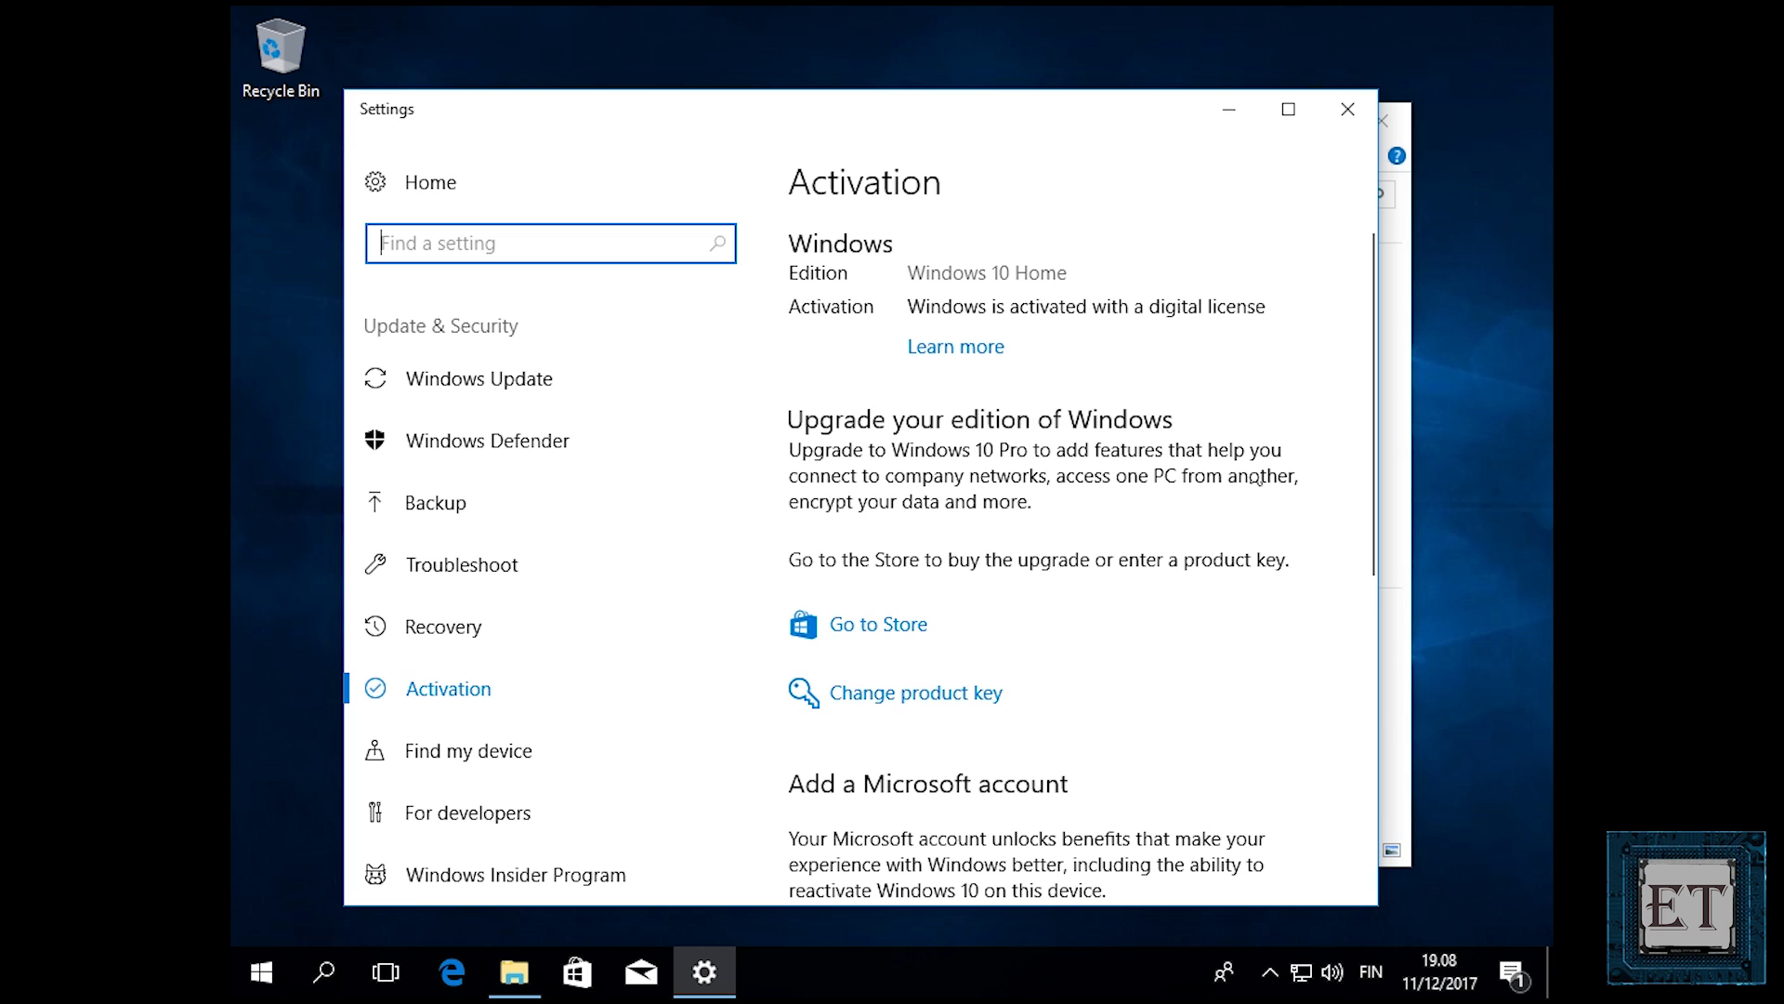
{"action": "left_click", "coordinate": [1345, 111]}
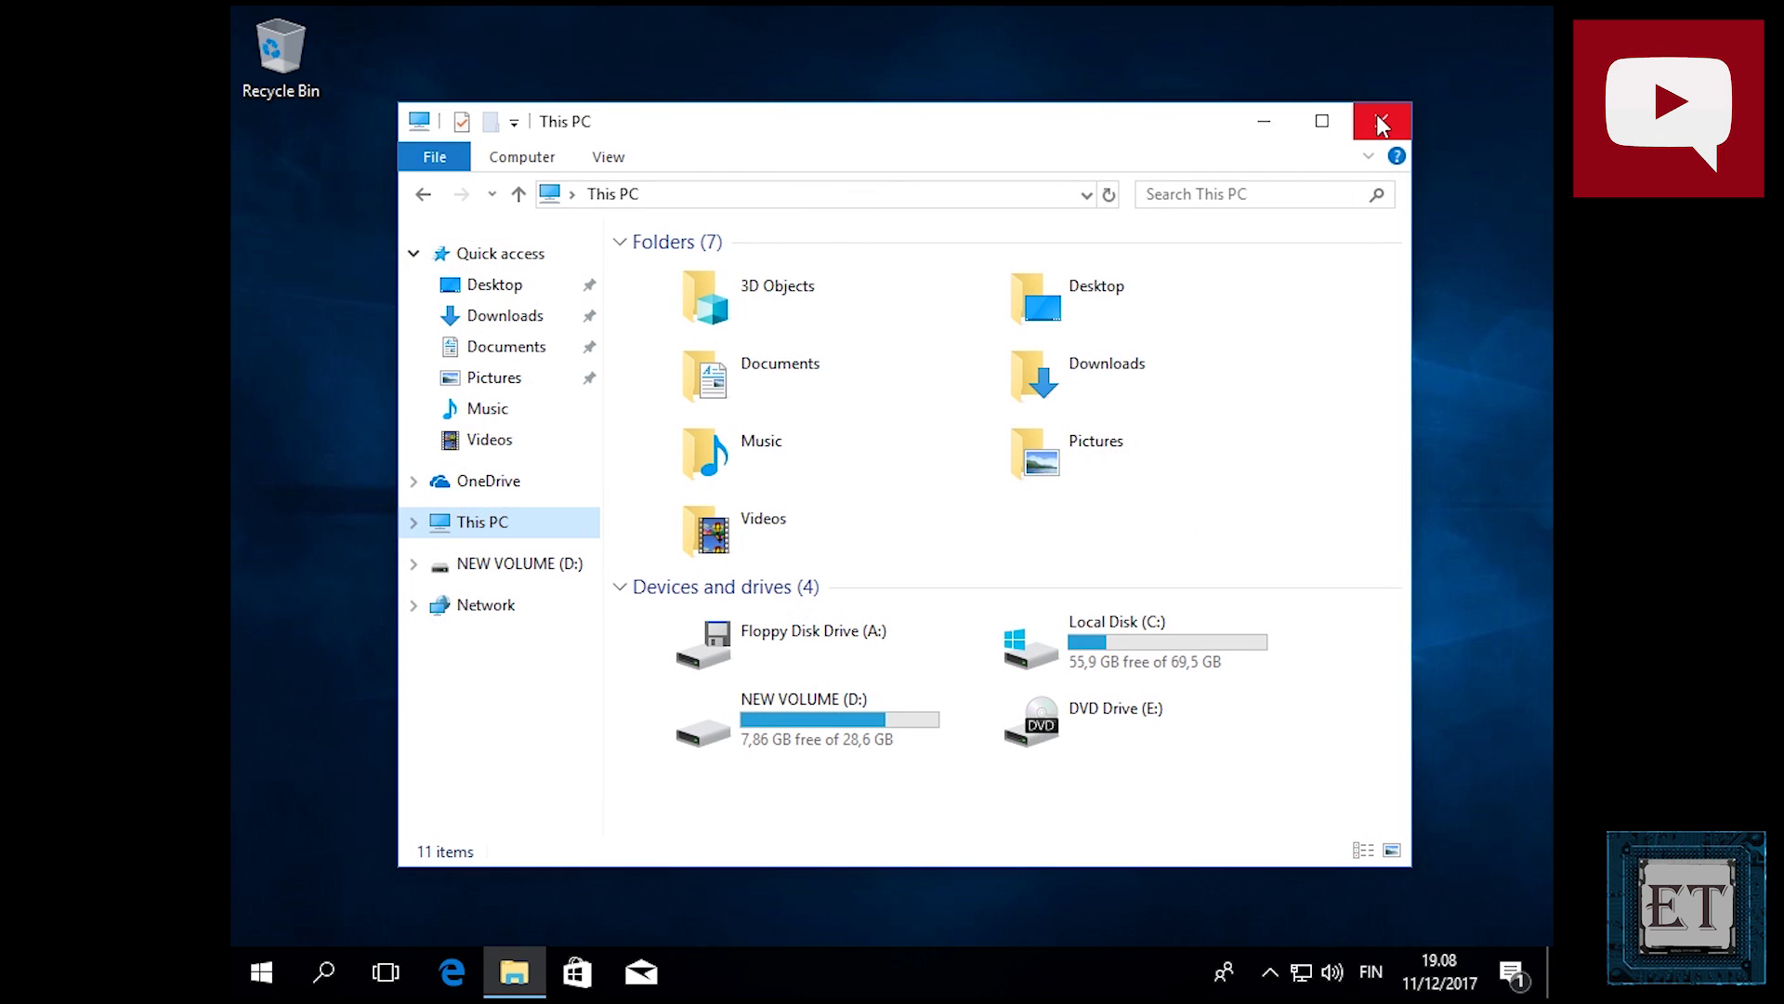
- Close the File Explorer window so only the clean Windows 10 desktop remains
{"action": "left_click", "coordinate": [1383, 115]}
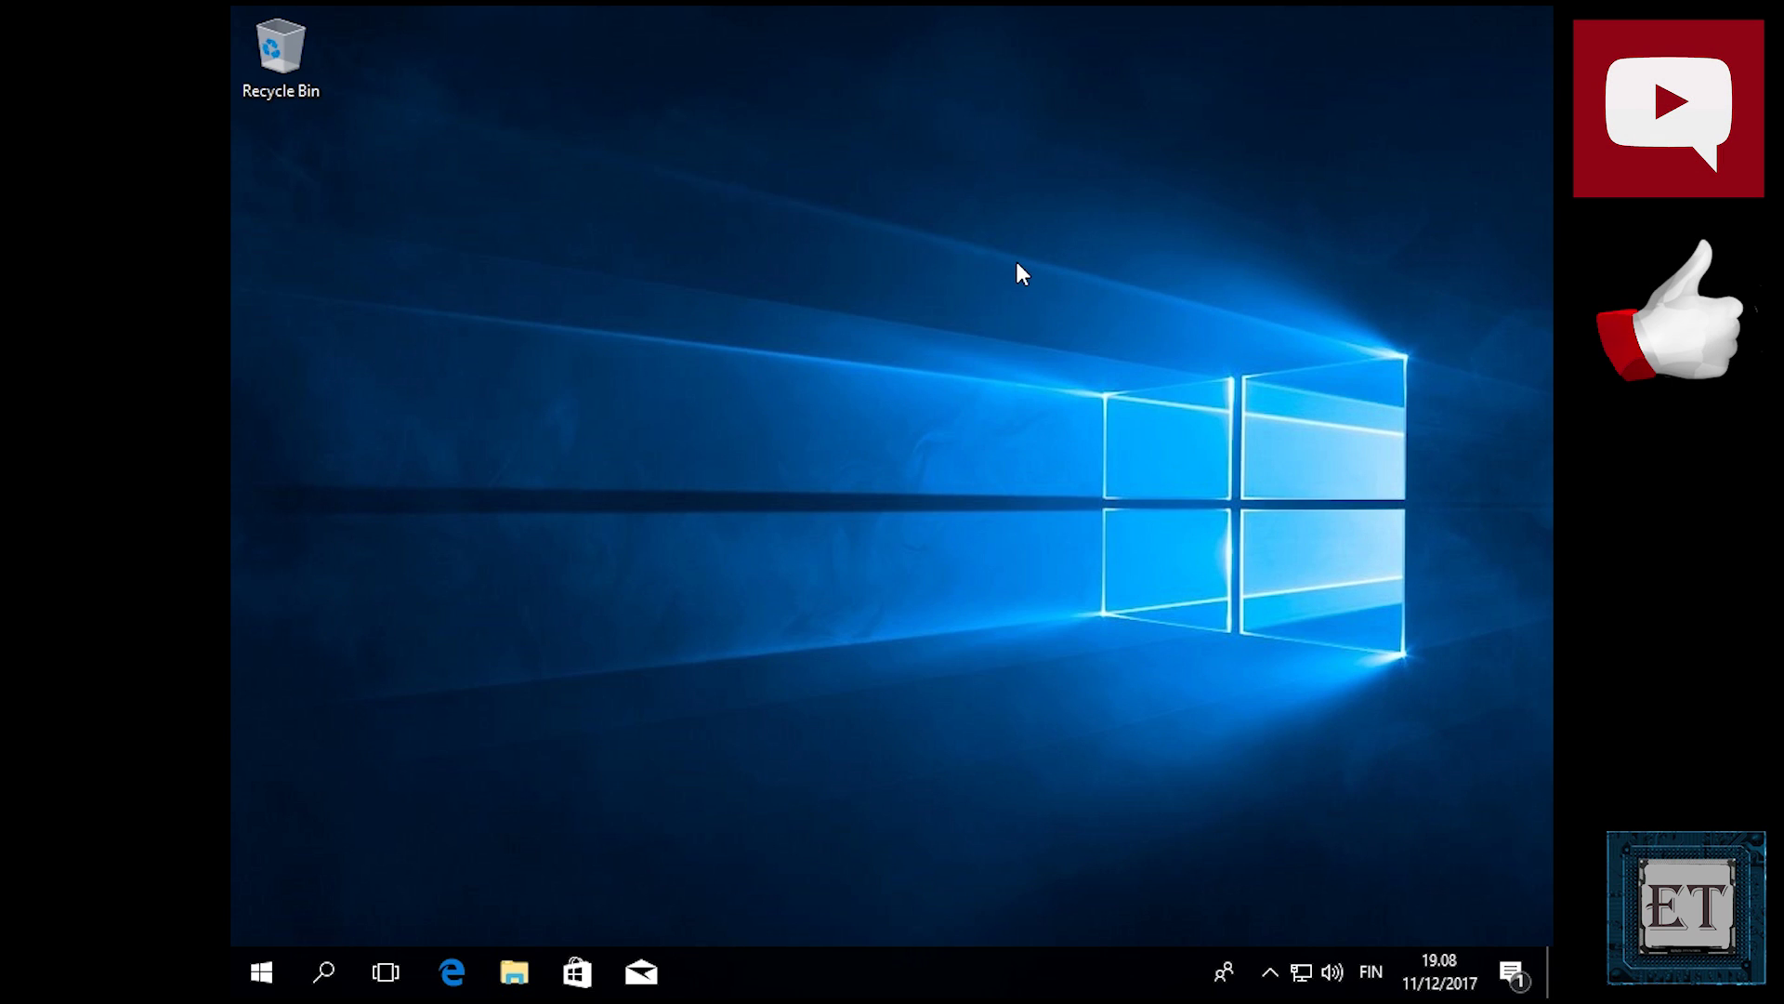